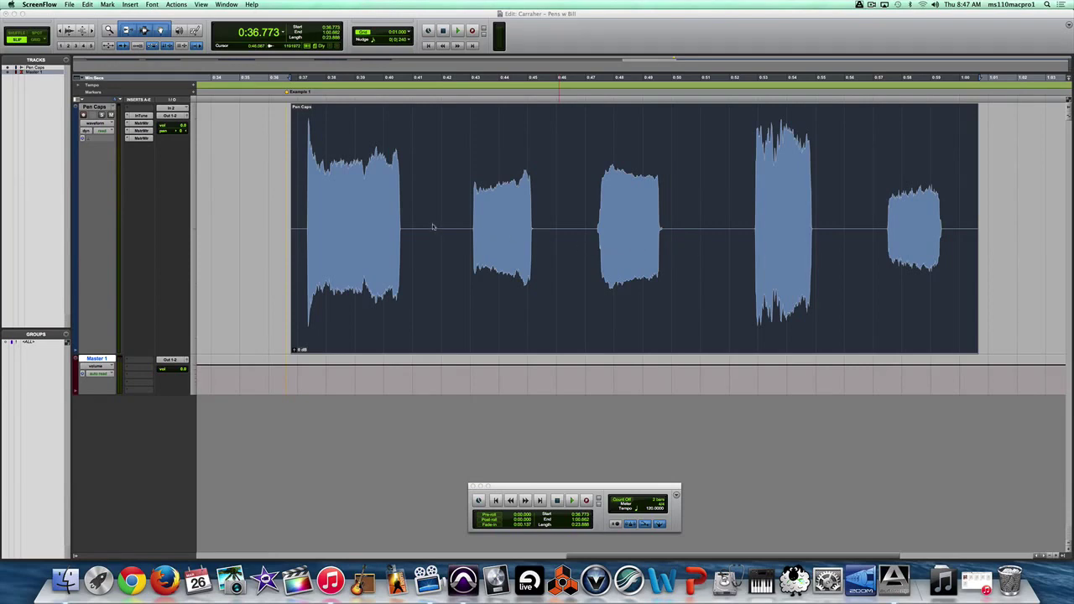
Separate the Pen Caps clip in the four silent gaps so each of the five sounds becomes its own clip
{"action": "left_click", "coordinate": [428, 177]}
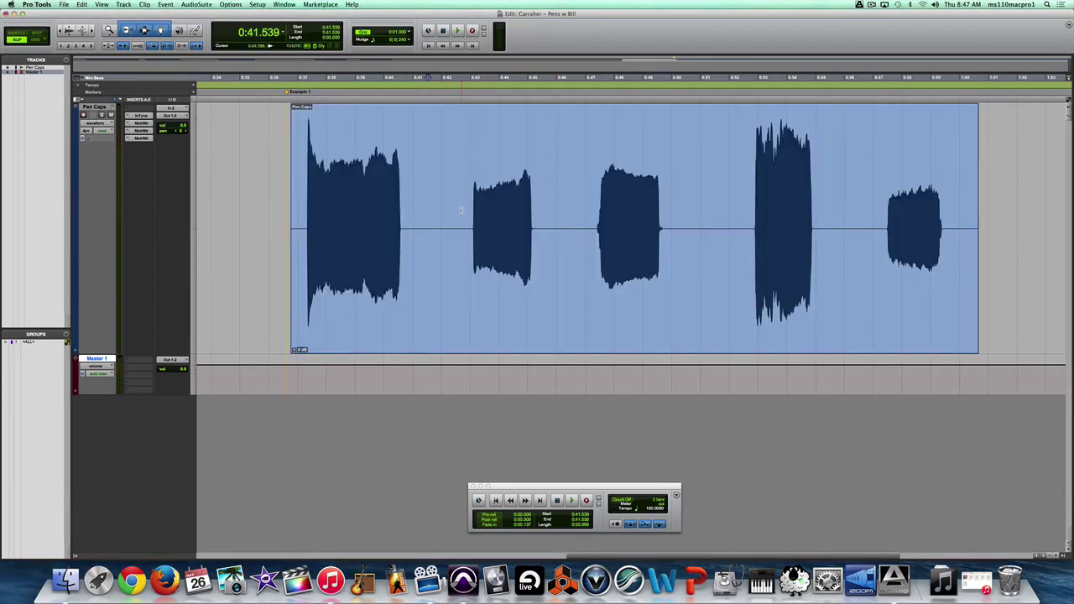
{"action": "key", "text": "super+e"}
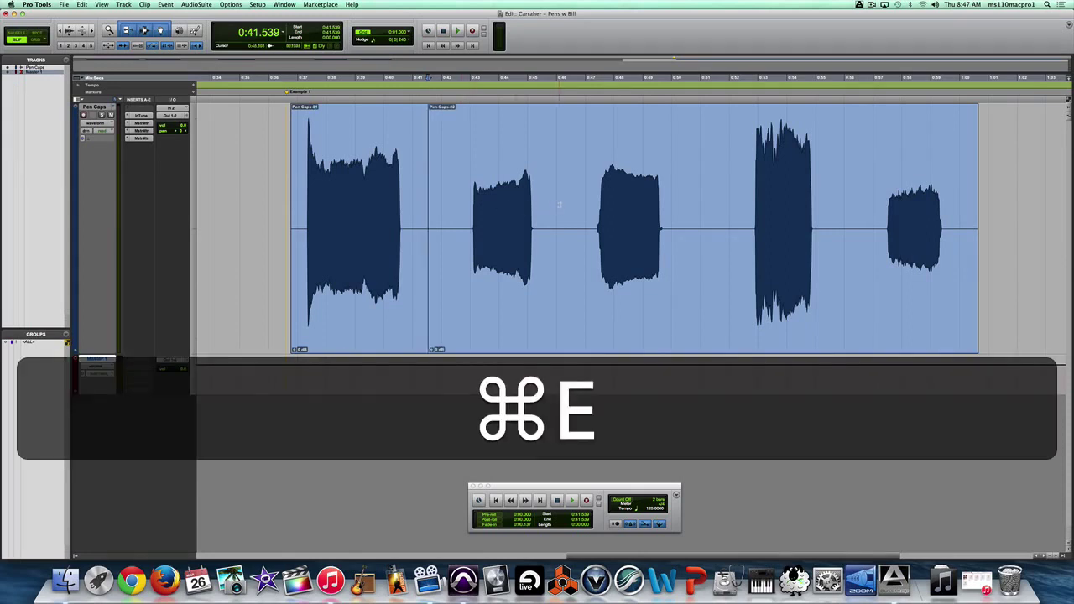
{"action": "left_click", "coordinate": [571, 210]}
{"action": "key", "text": "super+e"}
{"action": "left_click", "coordinate": [700, 216]}
{"action": "key", "text": "super+e"}
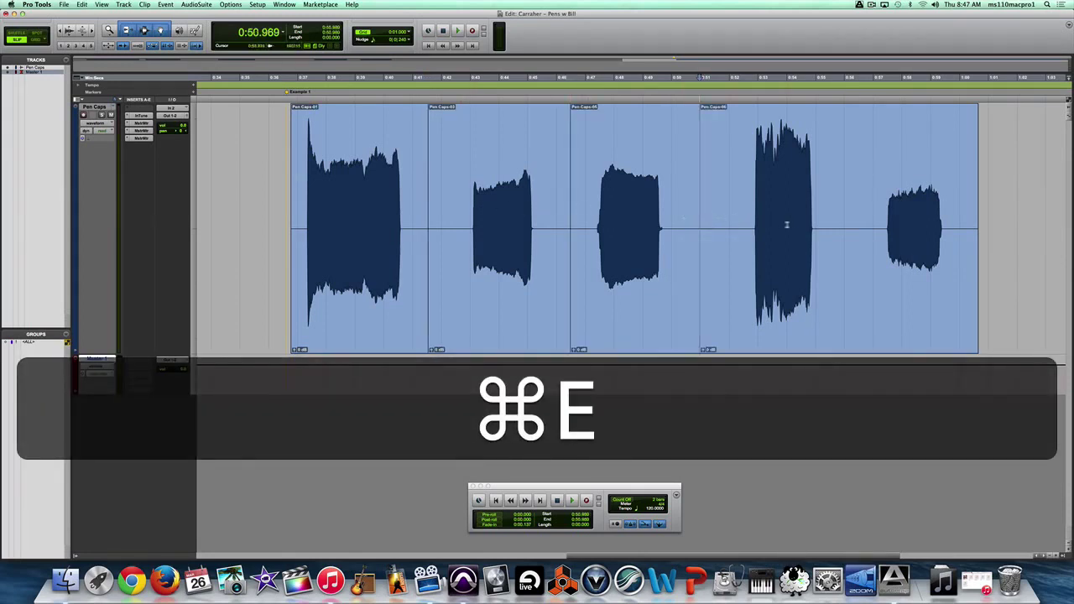
{"action": "left_click", "coordinate": [847, 243]}
{"action": "key", "text": "super+e"}
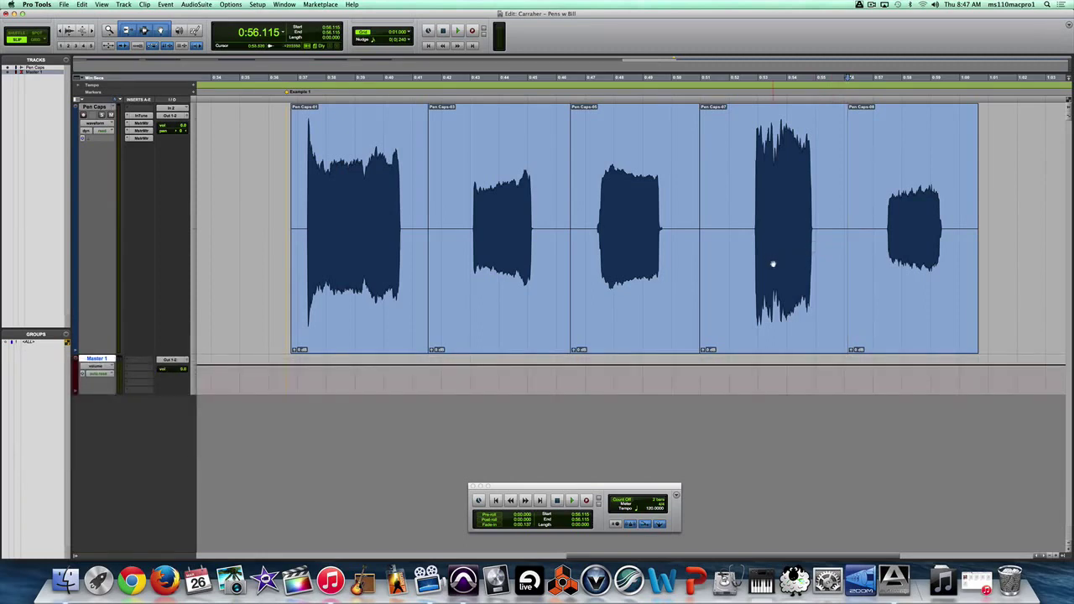
Set up AudioSuite Normalize for the first clip in Peak mode and lower its level below 100%
{"action": "left_click", "coordinate": [349, 302]}
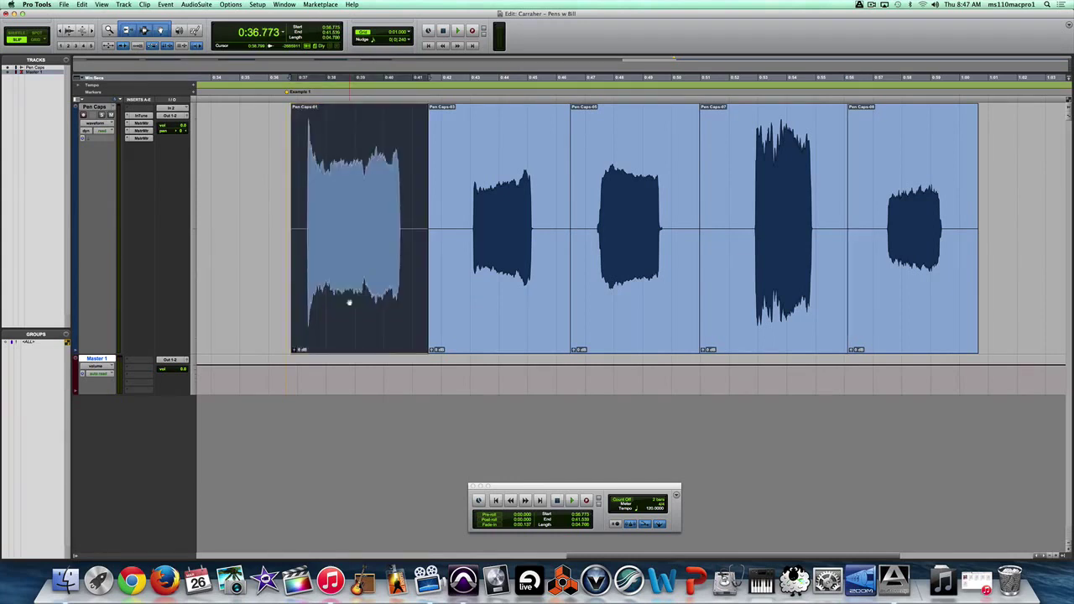
{"action": "left_click", "coordinate": [200, 4]}
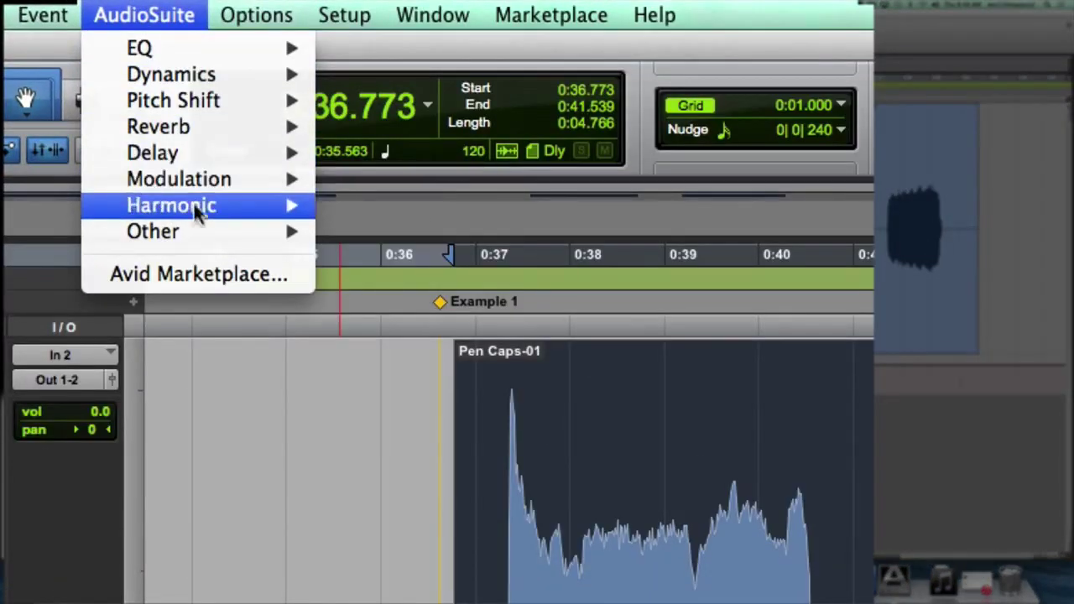
{"action": "mouse_move", "coordinate": [216, 71]}
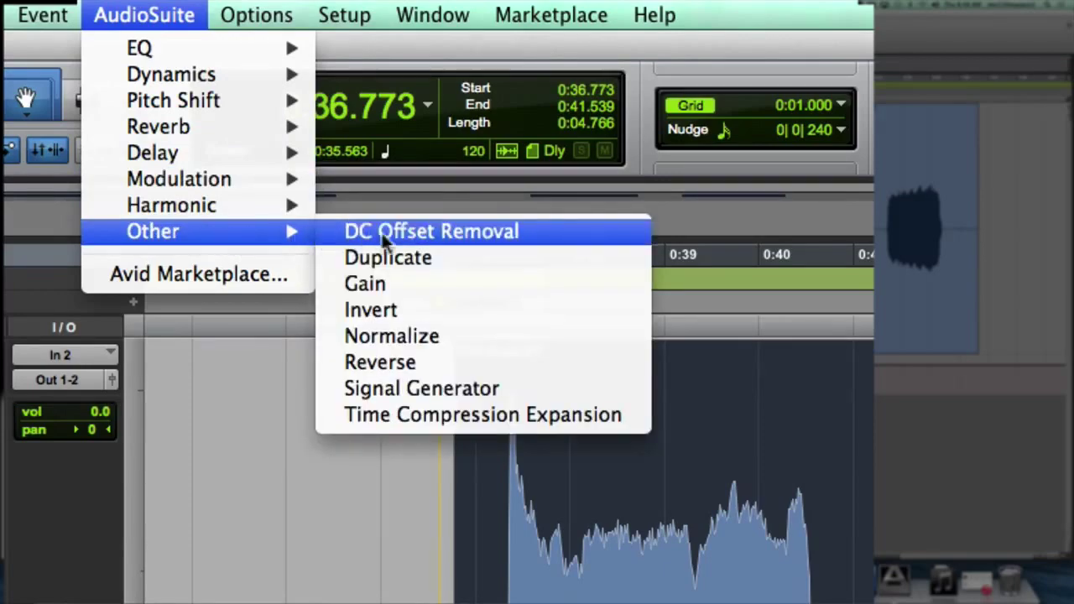
{"action": "left_click", "coordinate": [410, 339]}
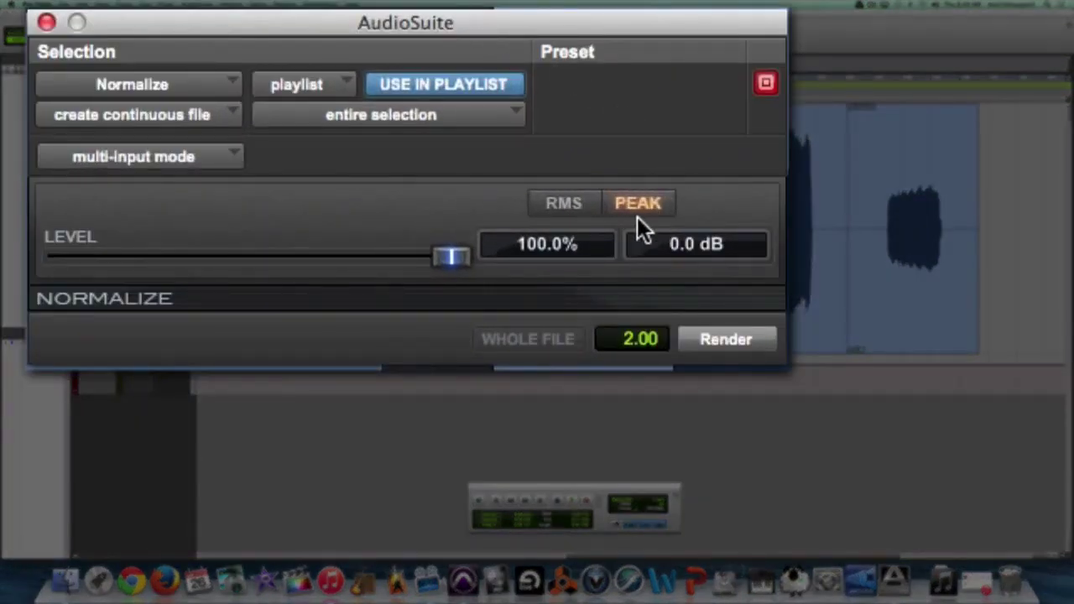
{"action": "left_click", "coordinate": [557, 201]}
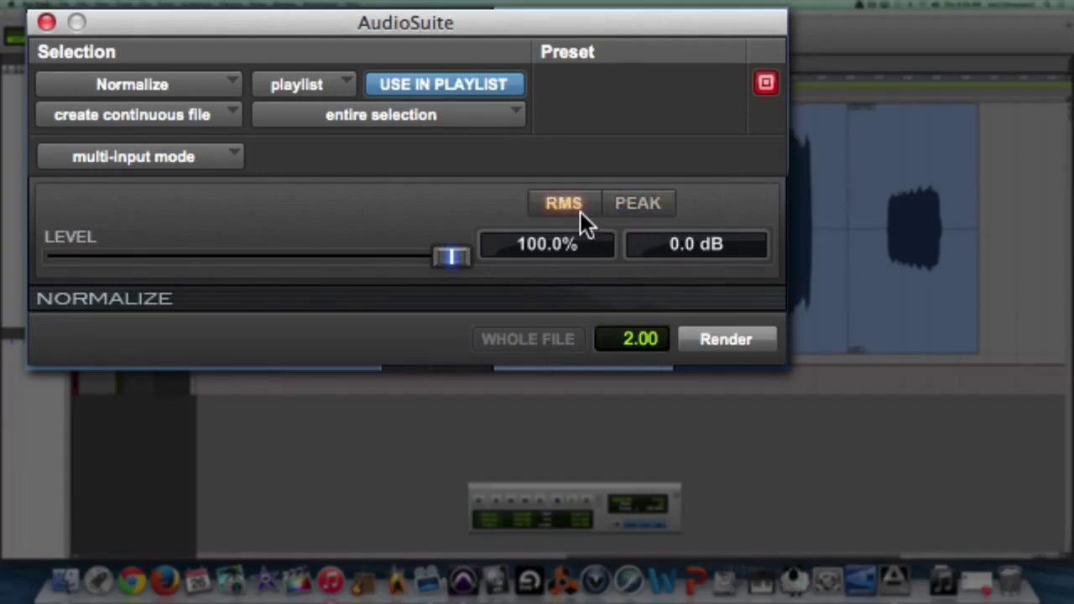
{"action": "left_click", "coordinate": [635, 206]}
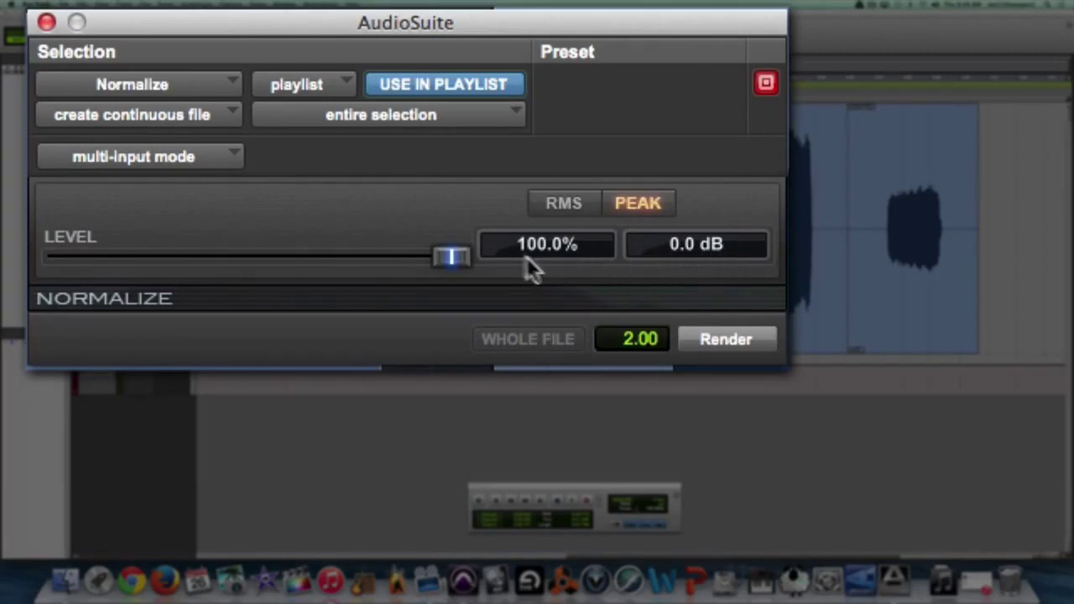
{"action": "left_click_drag", "start_coordinate": [457, 256], "coordinate": [257, 224]}
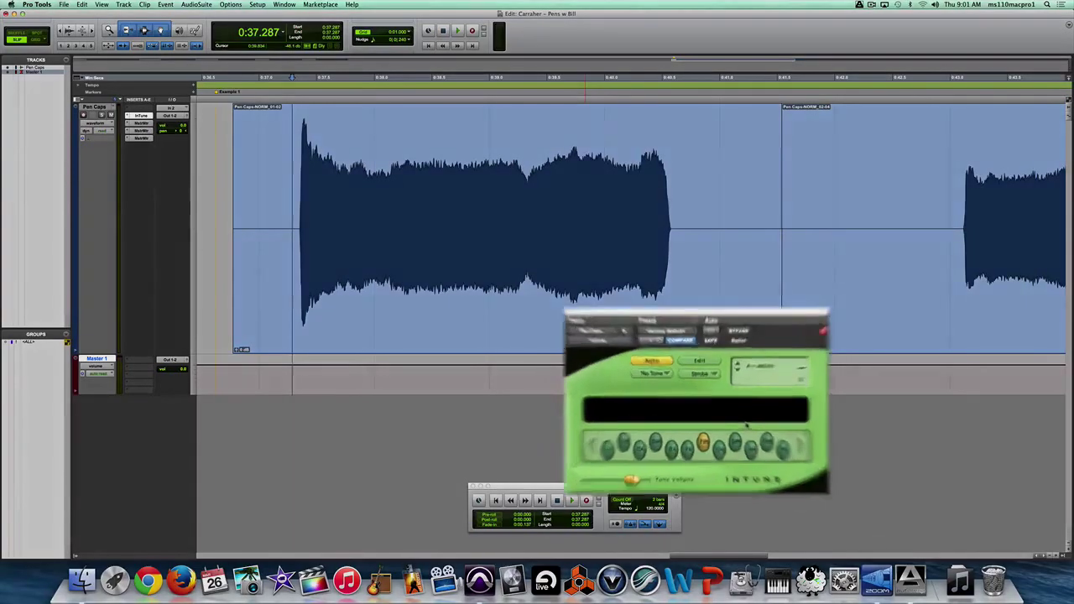
Play the first normalized clip through the InTune tuner to identify its pitch
{"action": "key", "text": "space"}
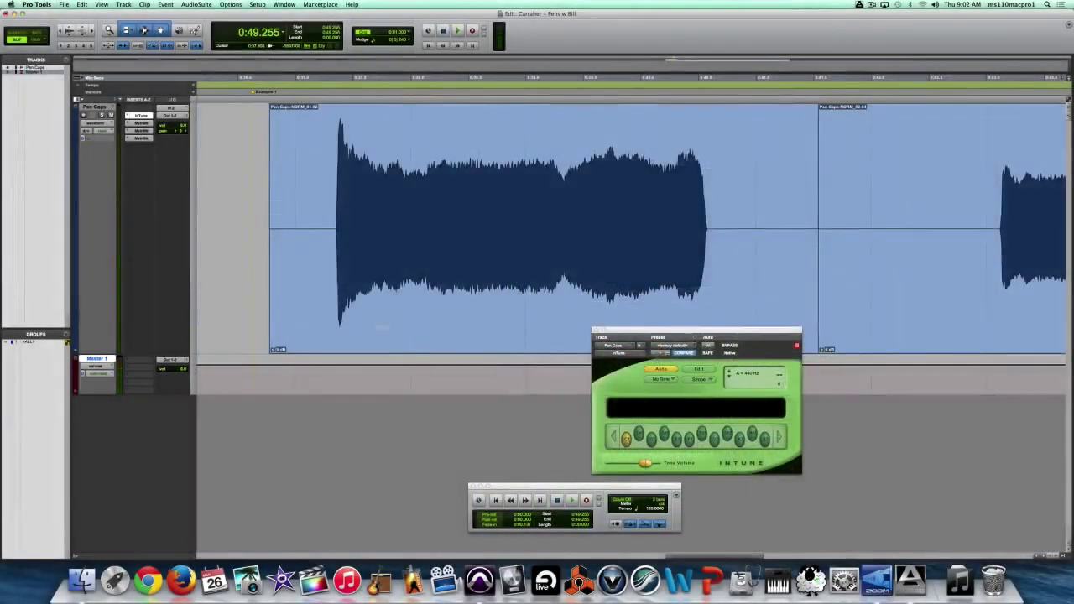
{"action": "left_click", "coordinate": [431, 314]}
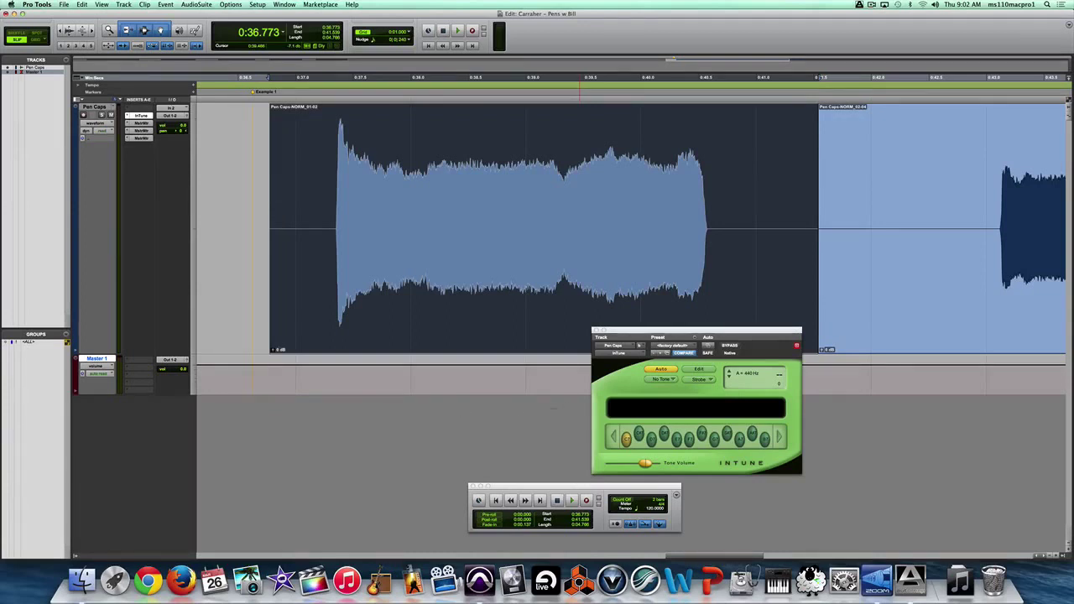
{"action": "key", "text": "space"}
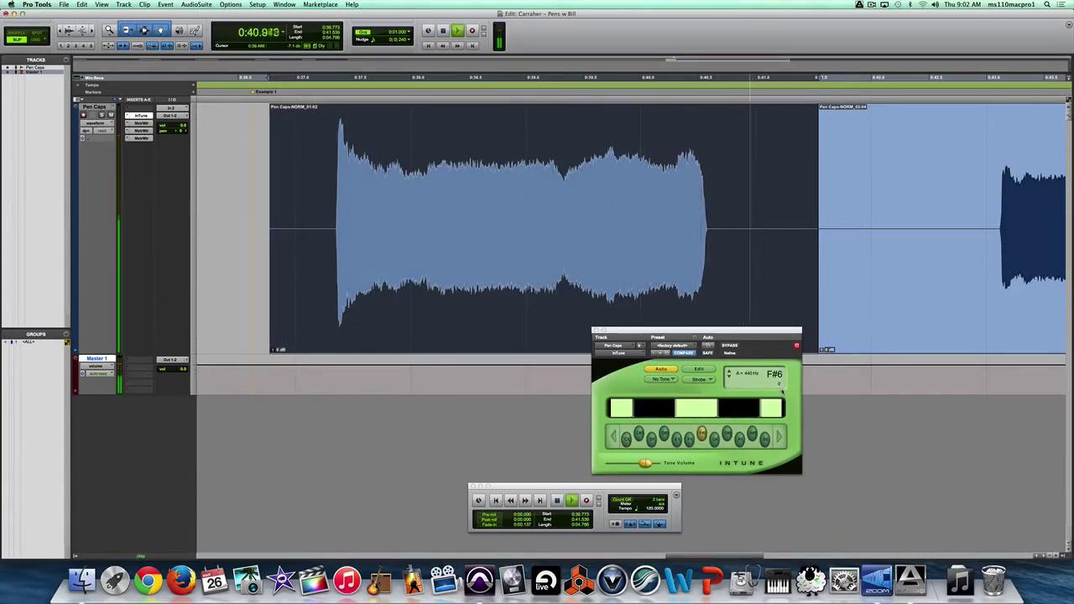
{"action": "left_click", "coordinate": [380, 189]}
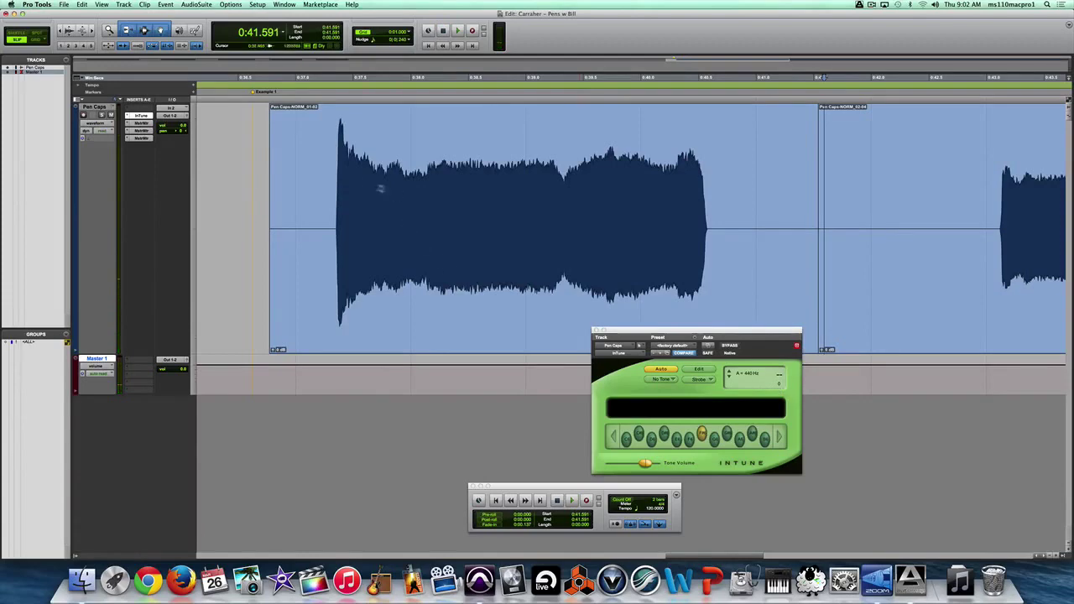
Rename the first normalized clip as F#6
{"action": "double_click", "coordinate": [360, 317]}
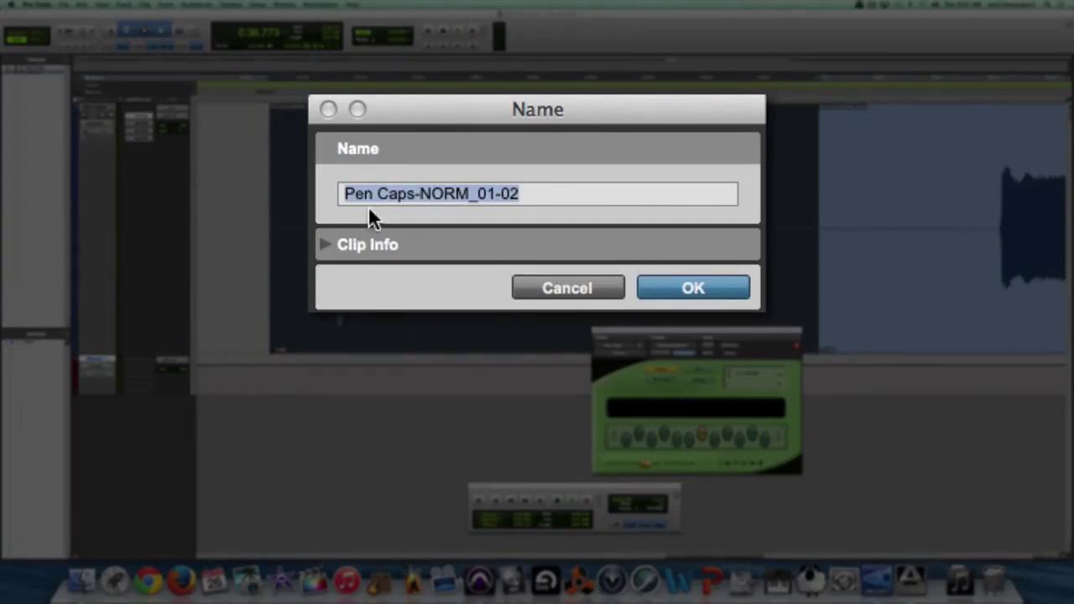
{"action": "type", "text": "F#6"}
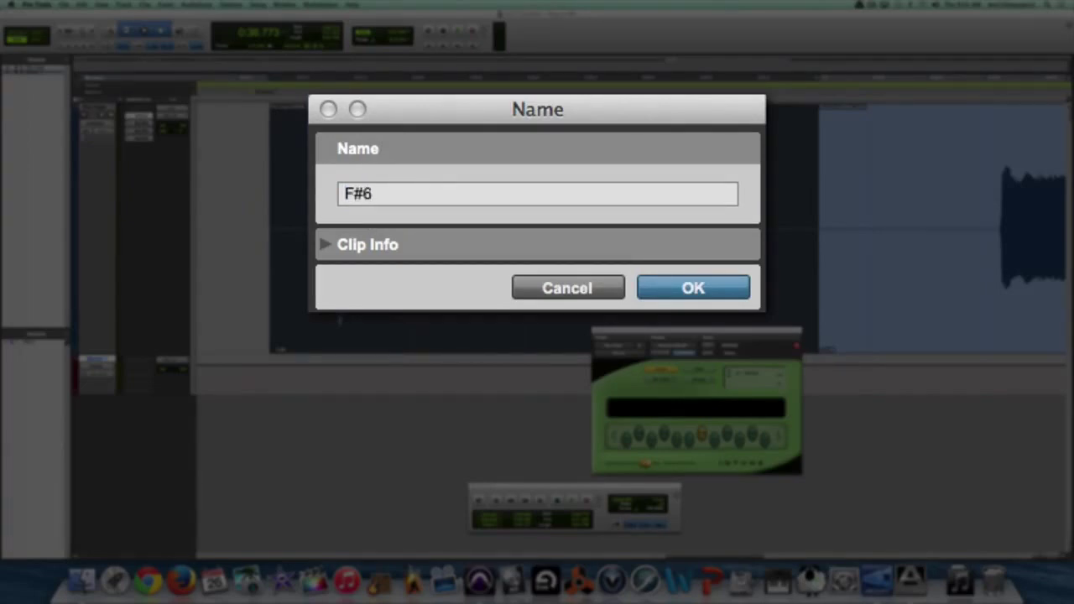
{"action": "key", "text": "Return"}
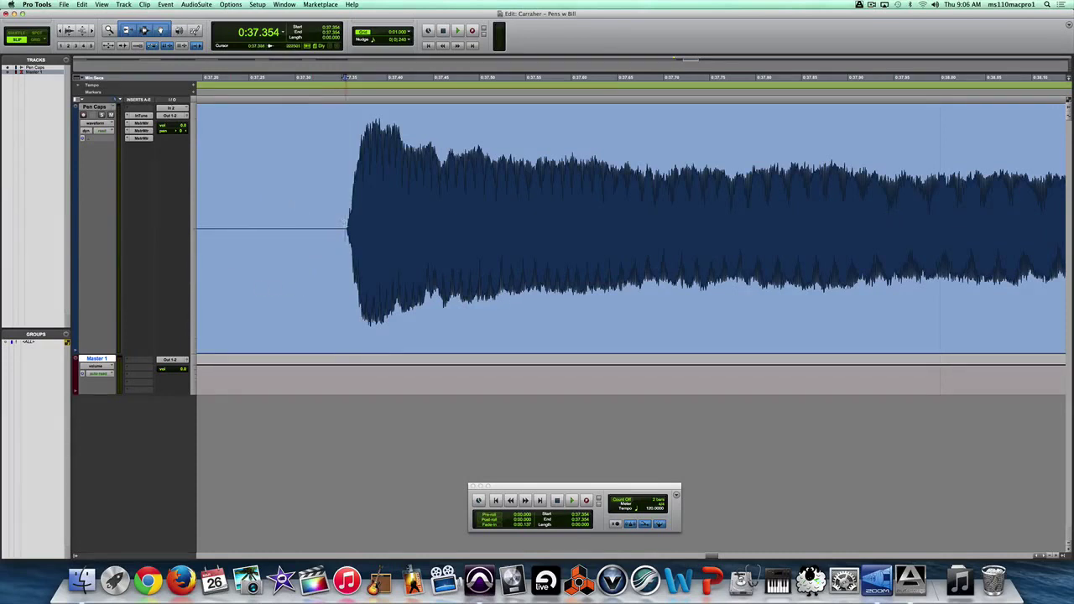
Enable Tab to Transients, jump from the silence to the first sound's attack, and separate the clip there
{"action": "left_click", "coordinate": [272, 211]}
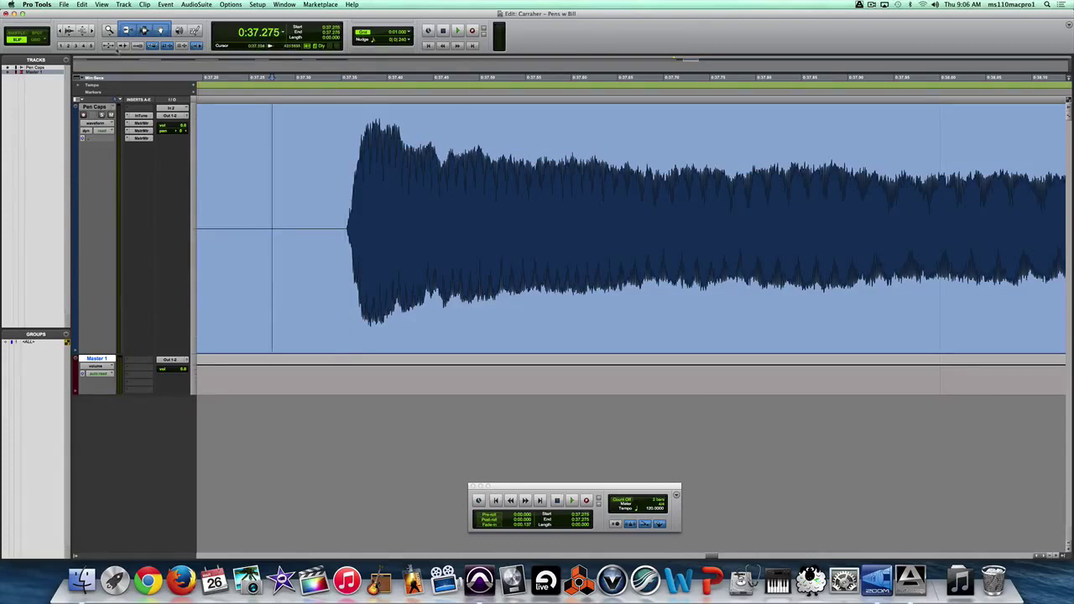
{"action": "left_click", "coordinate": [123, 46]}
{"action": "key", "text": "Tab"}
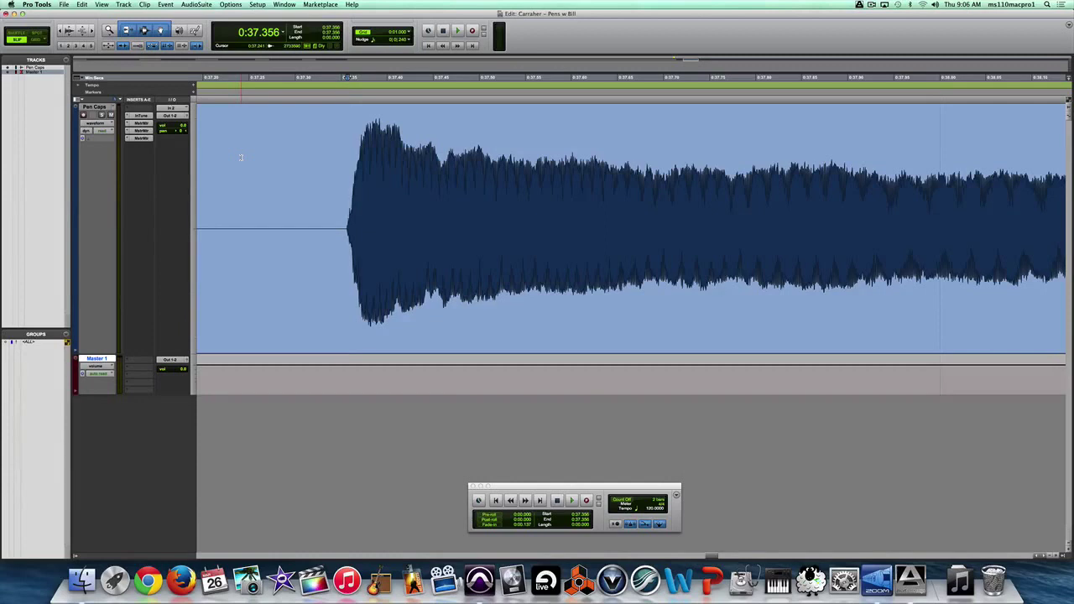
{"action": "key", "text": "super+e"}
Extend the start of the separated sound clip slightly earlier, to where its waveform first leaves the zero line
{"action": "left_click", "coordinate": [91, 32]}
{"action": "left_click", "coordinate": [92, 32]}
{"action": "left_click", "coordinate": [92, 31]}
{"action": "left_click", "coordinate": [91, 31]}
{"action": "left_click", "coordinate": [91, 32]}
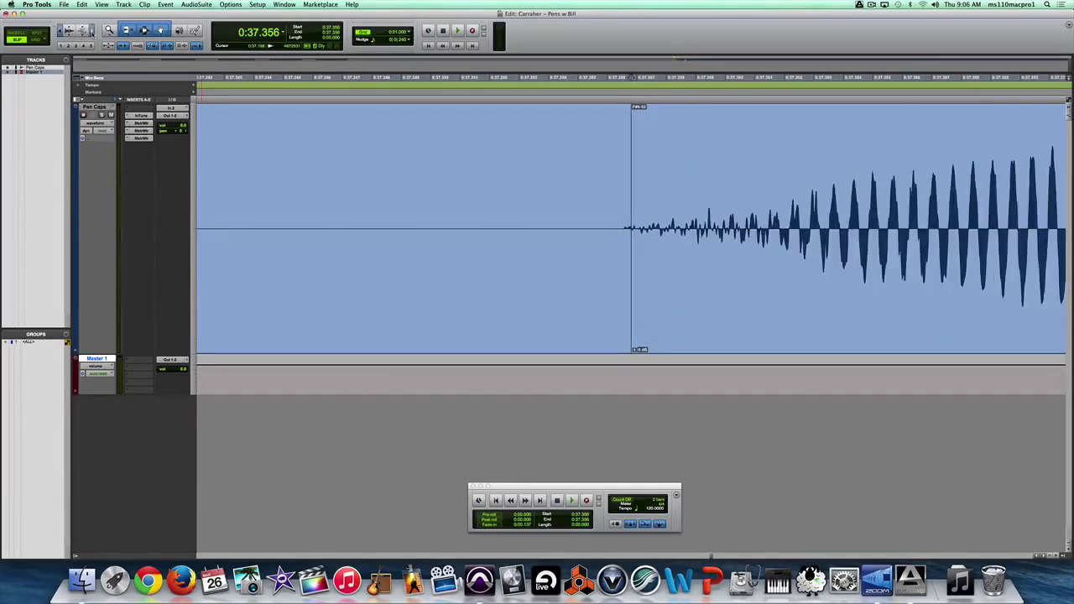
{"action": "left_click", "coordinate": [91, 32]}
{"action": "left_click", "coordinate": [91, 31]}
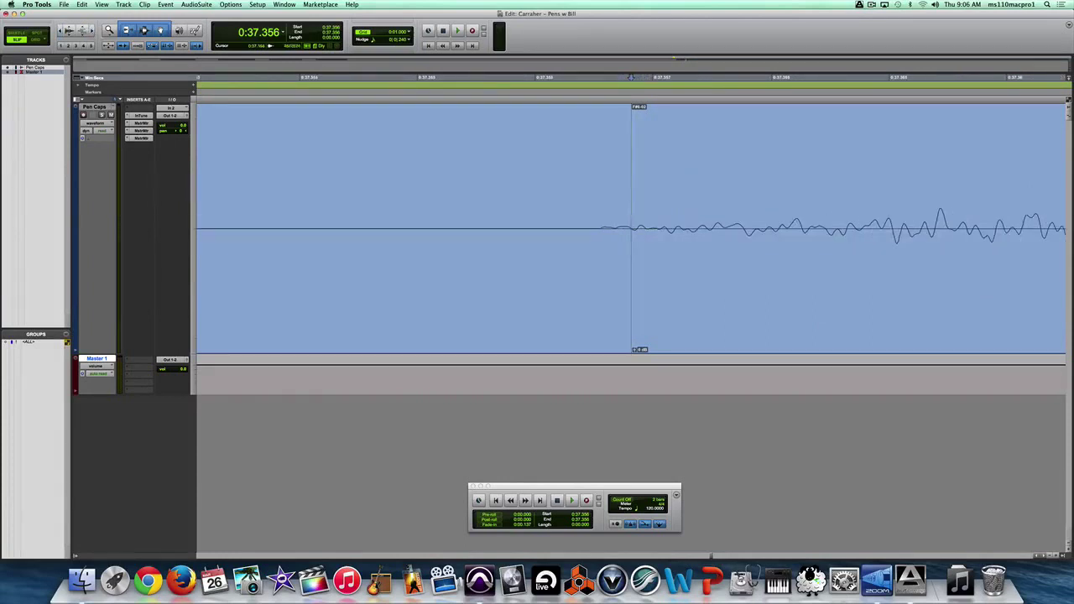
{"action": "left_click", "coordinate": [641, 262]}
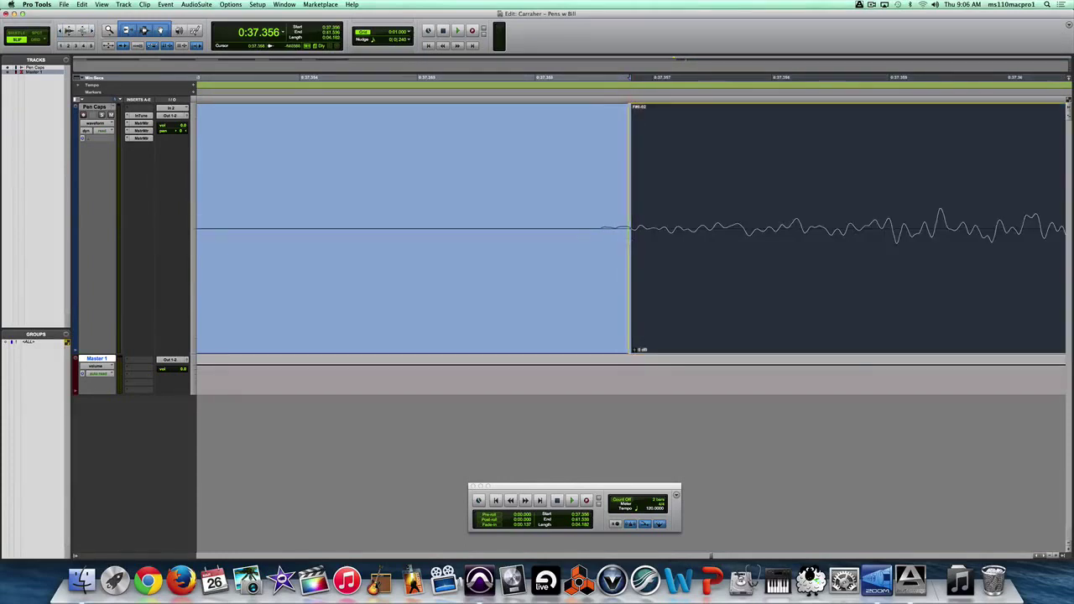
{"action": "left_click_drag", "start_coordinate": [629, 235], "coordinate": [598, 241]}
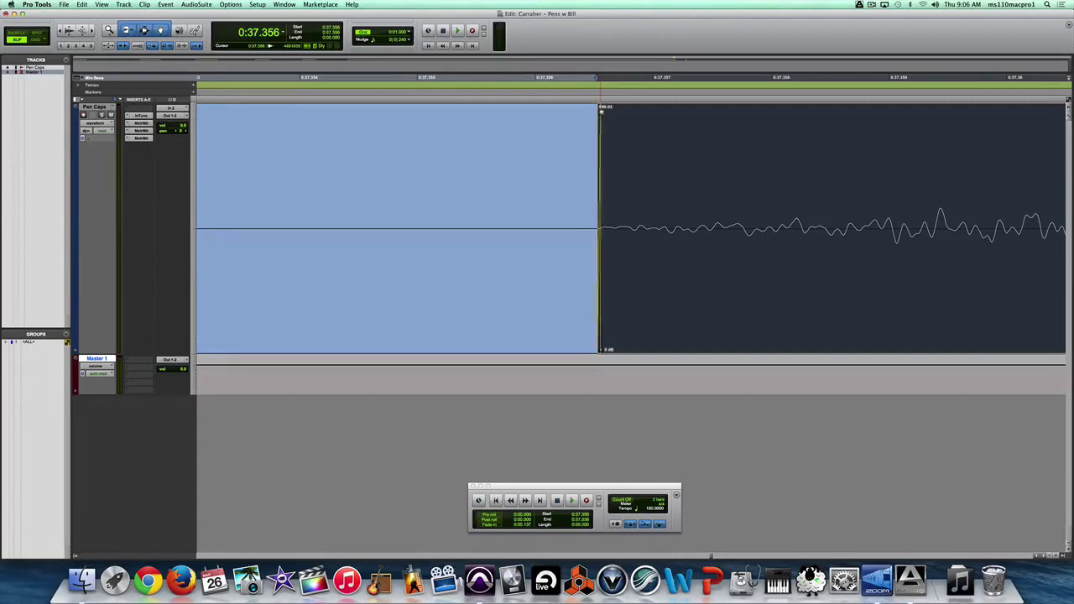
Add a very short fade-in at the start of the sound clip and delete the silent clip before it
{"action": "left_click_drag", "start_coordinate": [599, 112], "coordinate": [610, 109]}
{"action": "double_click", "coordinate": [527, 261]}
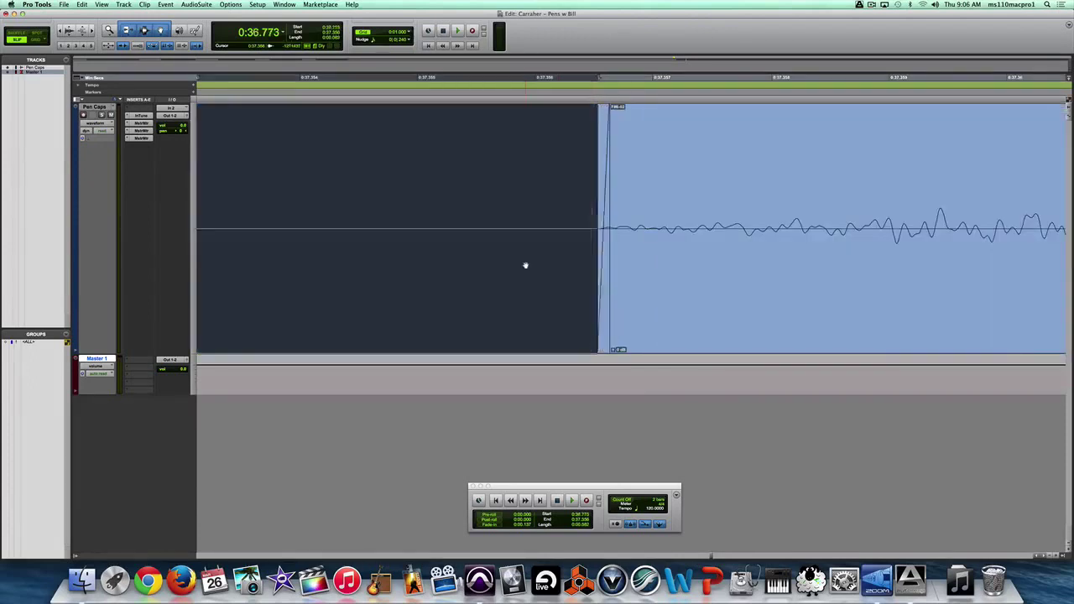
{"action": "key", "text": "BackSpace"}
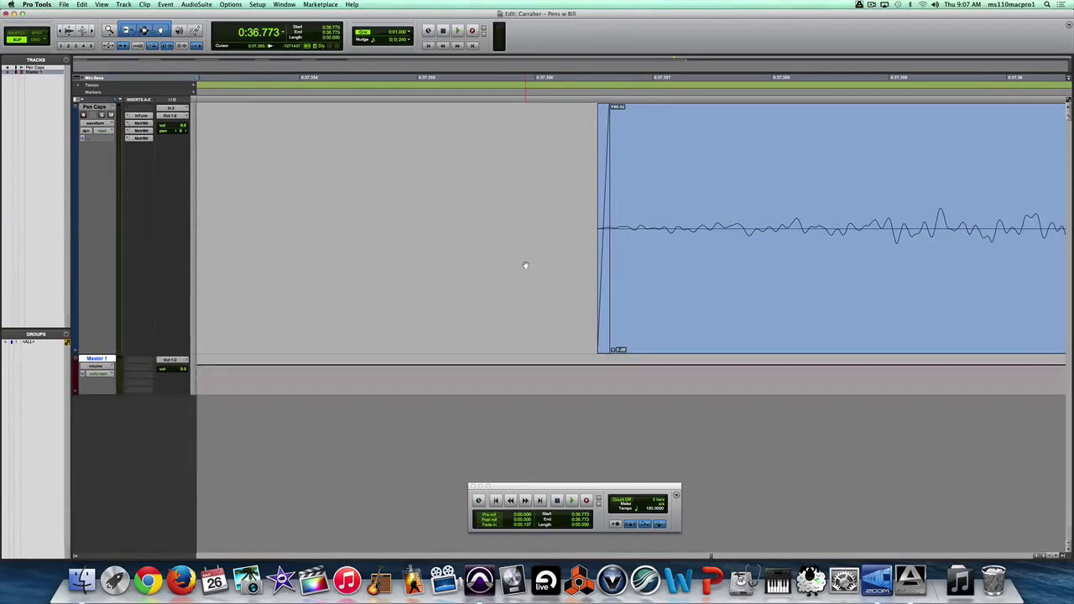
Select the first trimmed clip at the start of the session and open the Bounce to Disk settings for it
{"action": "key", "text": "alt+a"}
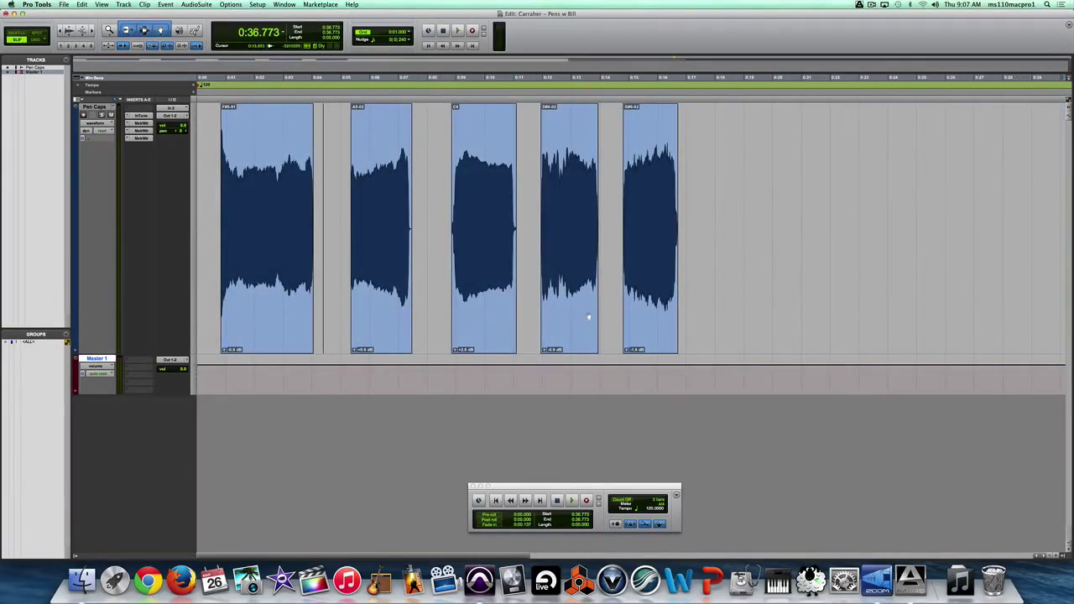
{"action": "left_click", "coordinate": [276, 312]}
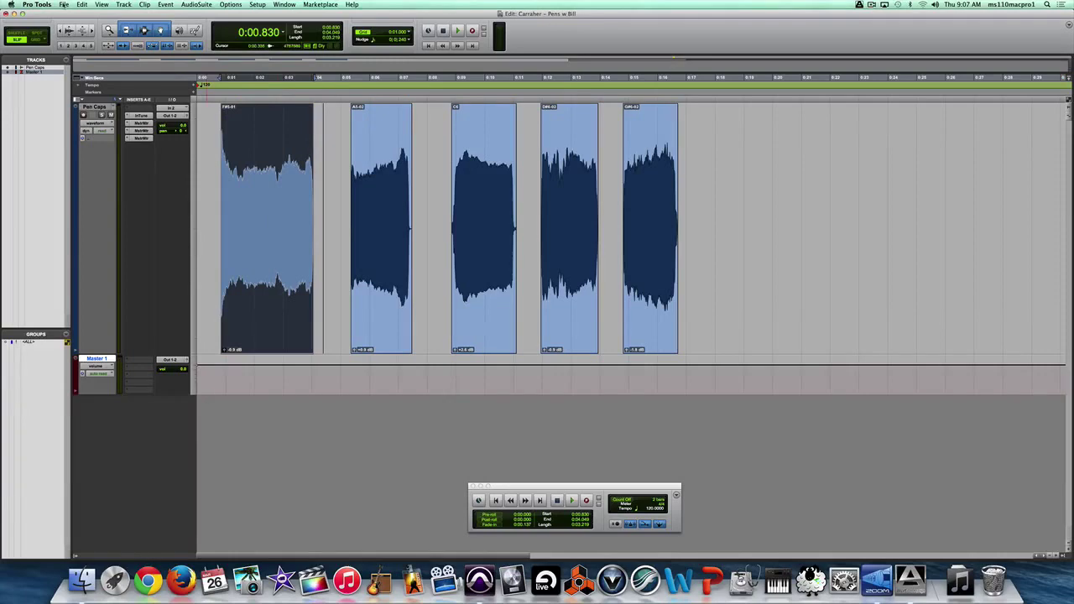
{"action": "left_click", "coordinate": [64, 5]}
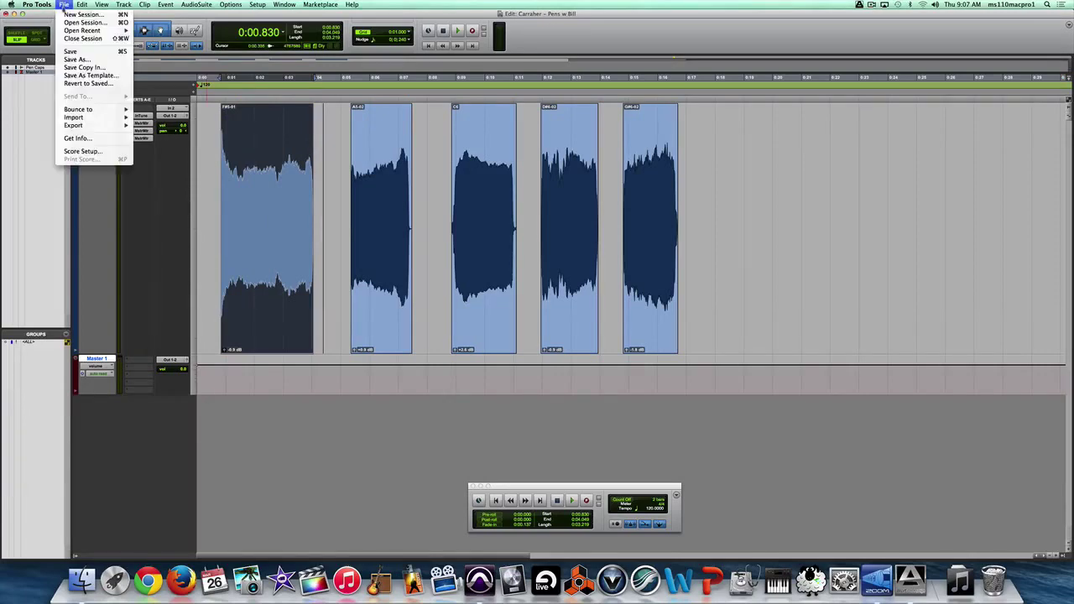
{"action": "mouse_move", "coordinate": [78, 109]}
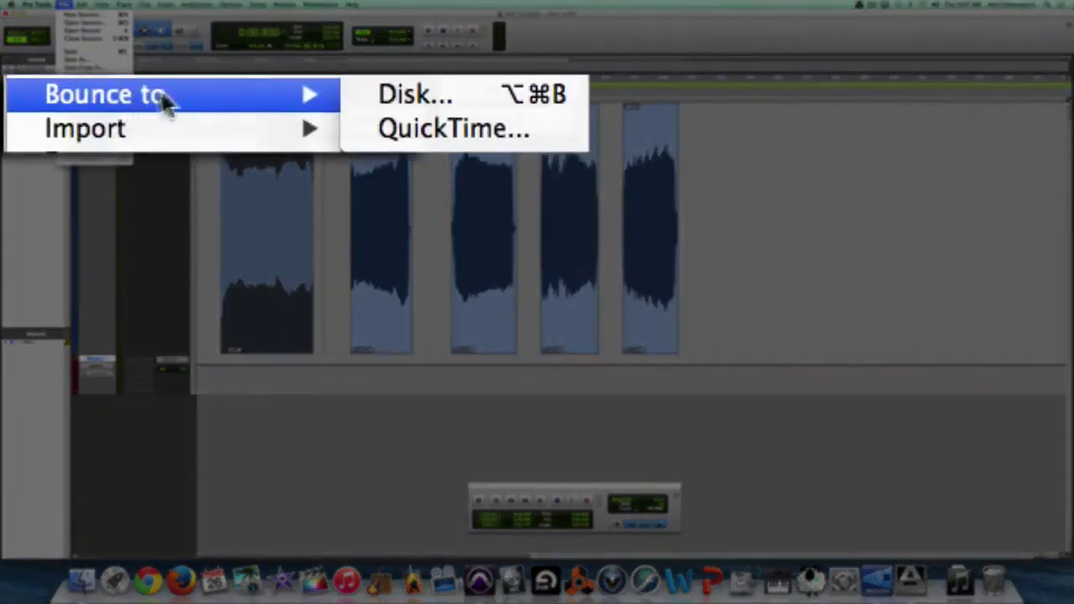
{"action": "left_click", "coordinate": [395, 98]}
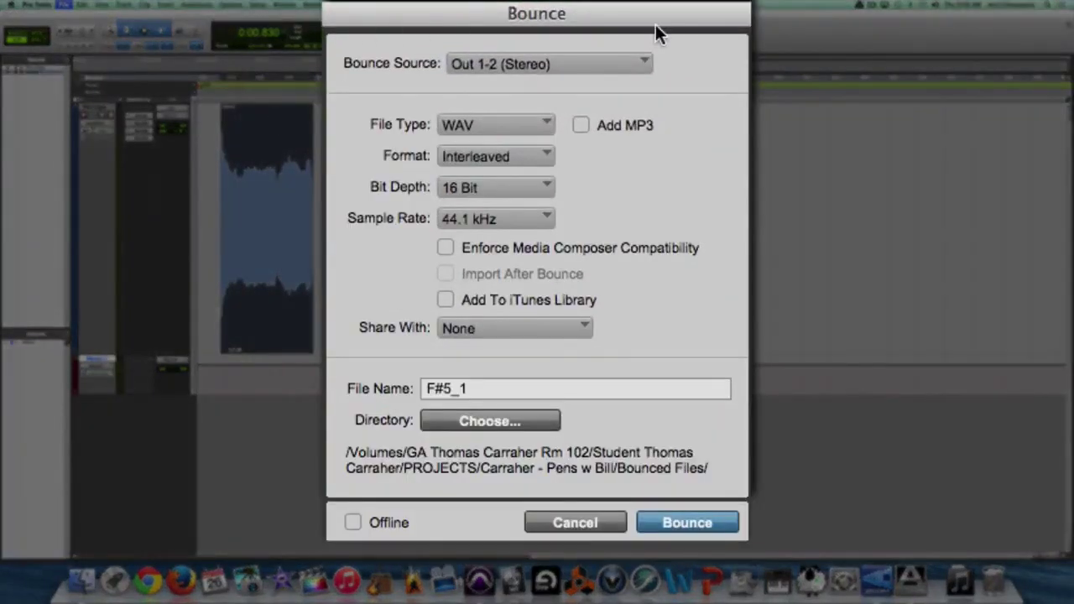
Create a new folder named SOURCE SAMPLES and choose it as the bounce destination
{"action": "left_click", "coordinate": [487, 420]}
{"action": "left_click", "coordinate": [417, 307]}
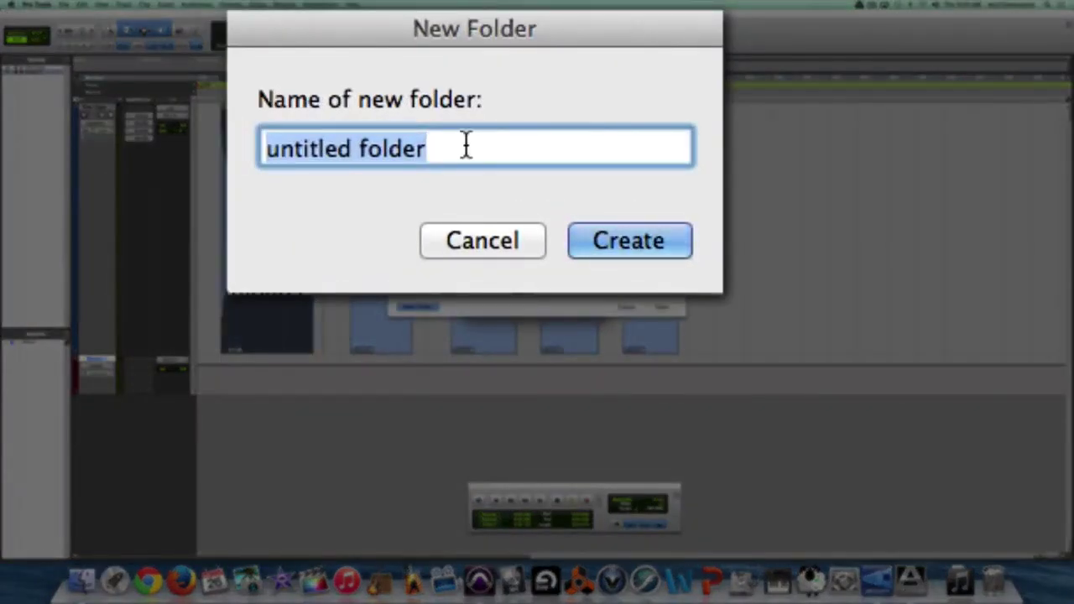
{"action": "type", "text": "SOURC"}
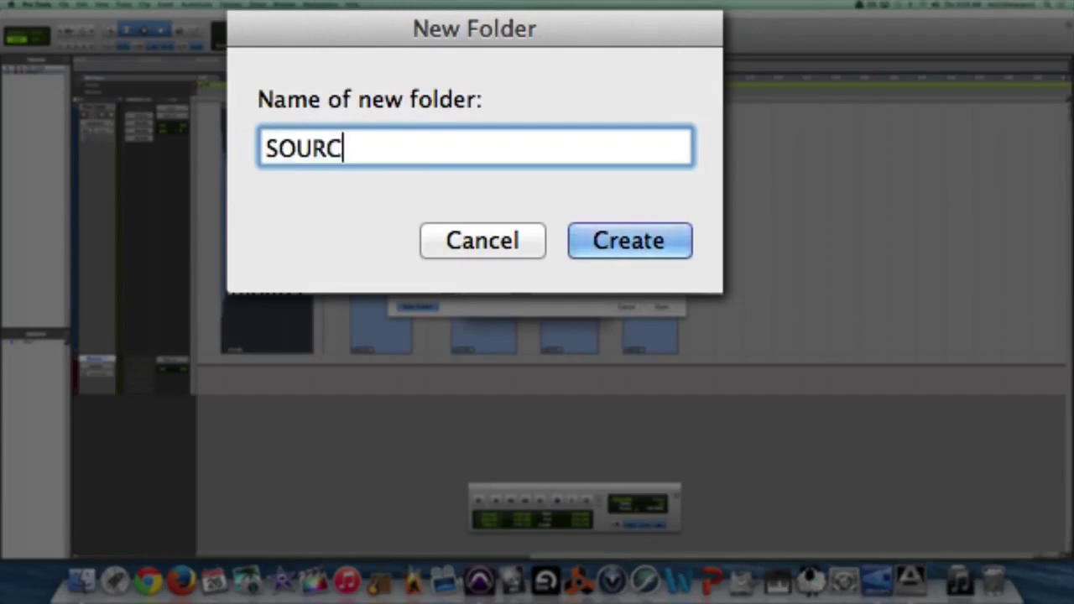
{"action": "type", "text": "E SAMPLES"}
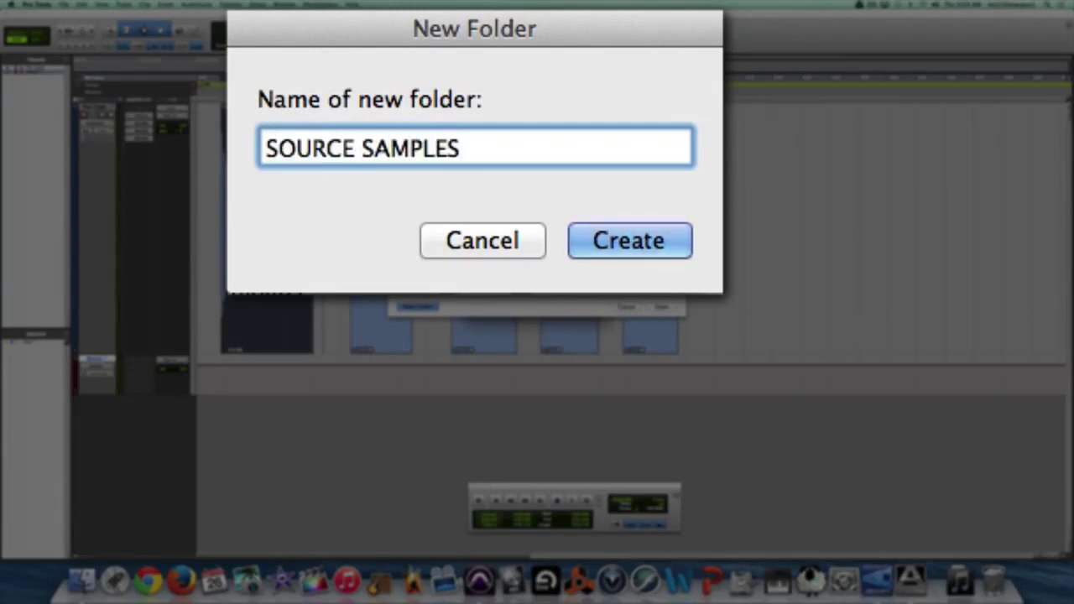
{"action": "left_click", "coordinate": [663, 307]}
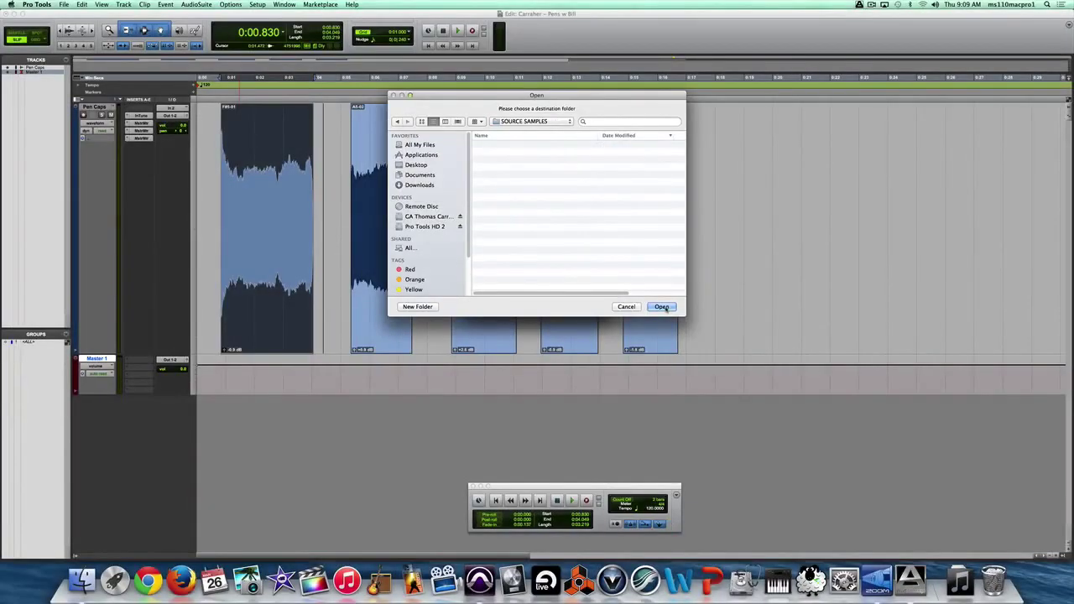
Confirm the SOURCE SAMPLES destination and bounce the first clip as F#5_1, an interleaved 16-bit, 44.1 kHz WAV
{"action": "left_click", "coordinate": [662, 307]}
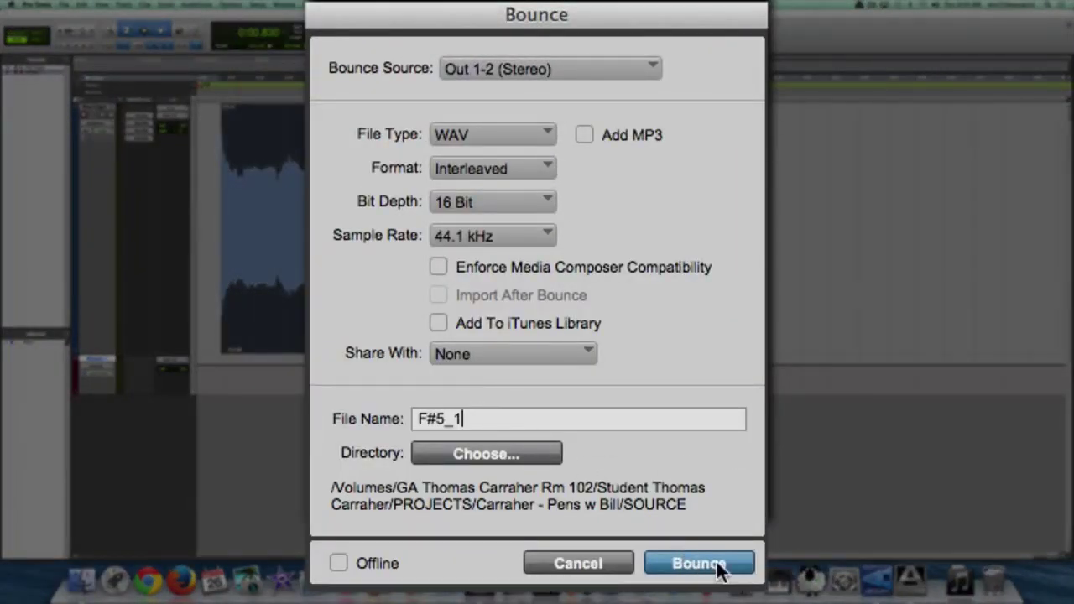
{"action": "left_click", "coordinate": [714, 564]}
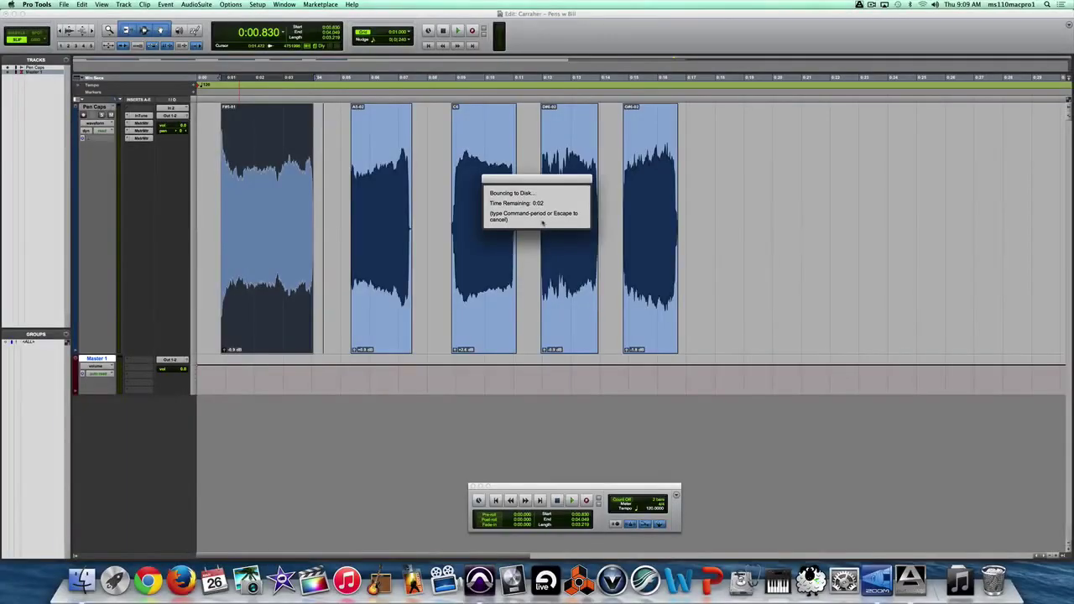
Select the second clip on the Pen Caps track, open its Bounce to Disk settings and enter A5 as the pitch in the file name
{"action": "left_click", "coordinate": [381, 168]}
{"action": "left_click", "coordinate": [64, 4]}
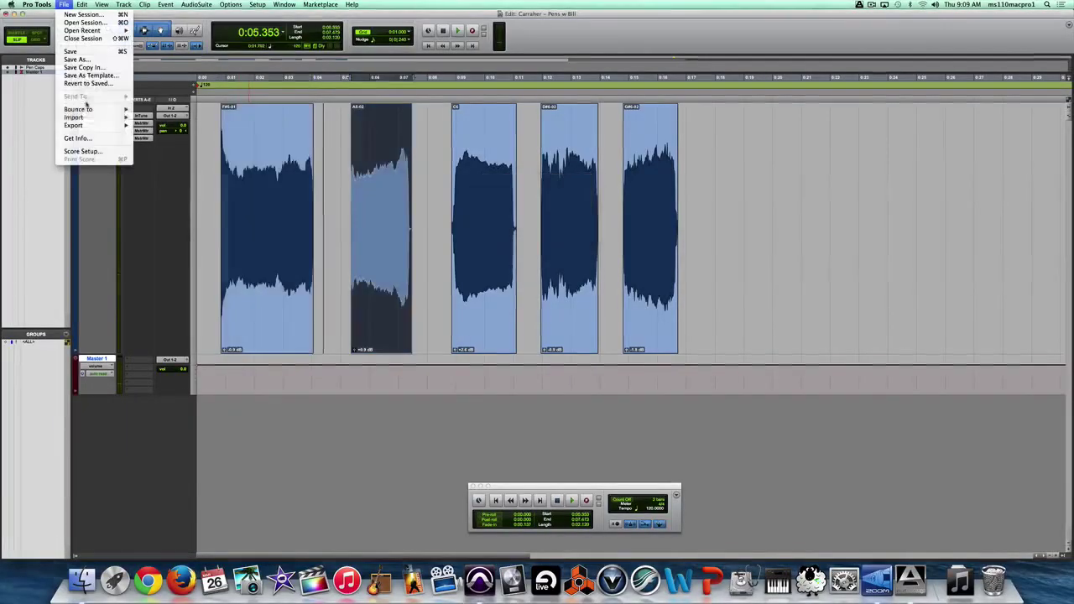
{"action": "mouse_move", "coordinate": [78, 109]}
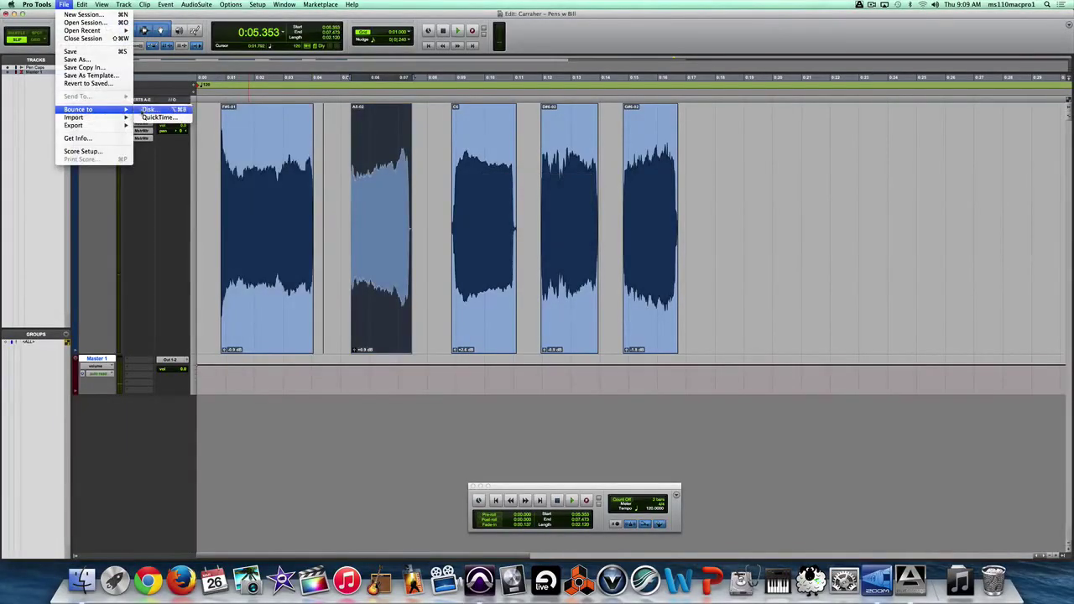
{"action": "left_click", "coordinate": [147, 109]}
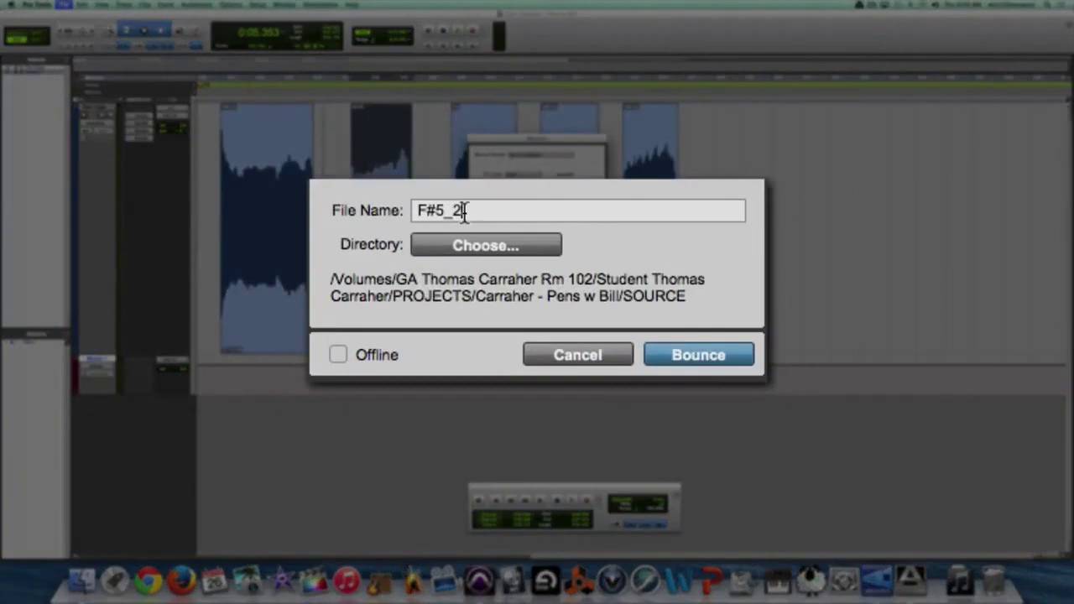
{"action": "left_click_drag", "start_coordinate": [515, 258], "coordinate": [502, 259]}
{"action": "type", "text": "A5"}
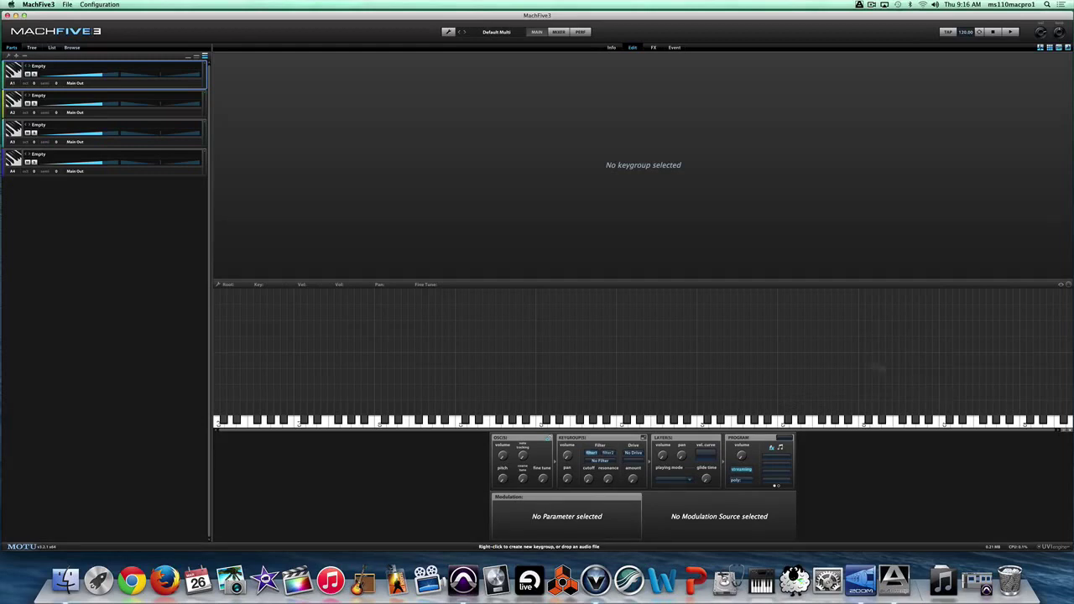
Check the audio device, routing and MIDI device assignments in MachFive 3's Audio and MIDI Settings
{"action": "left_click", "coordinate": [67, 4]}
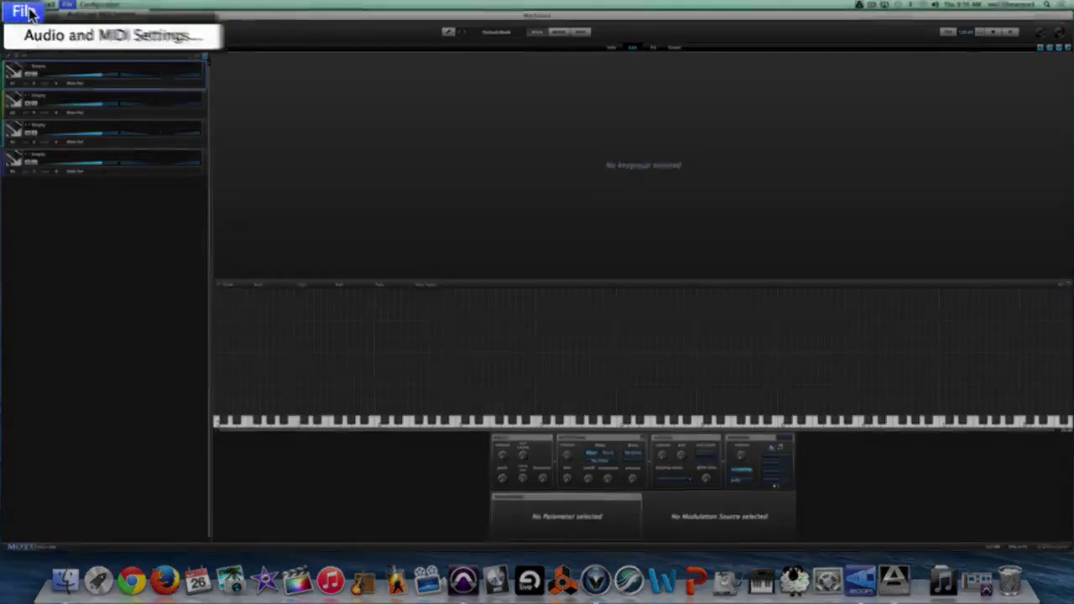
{"action": "left_click", "coordinate": [48, 49]}
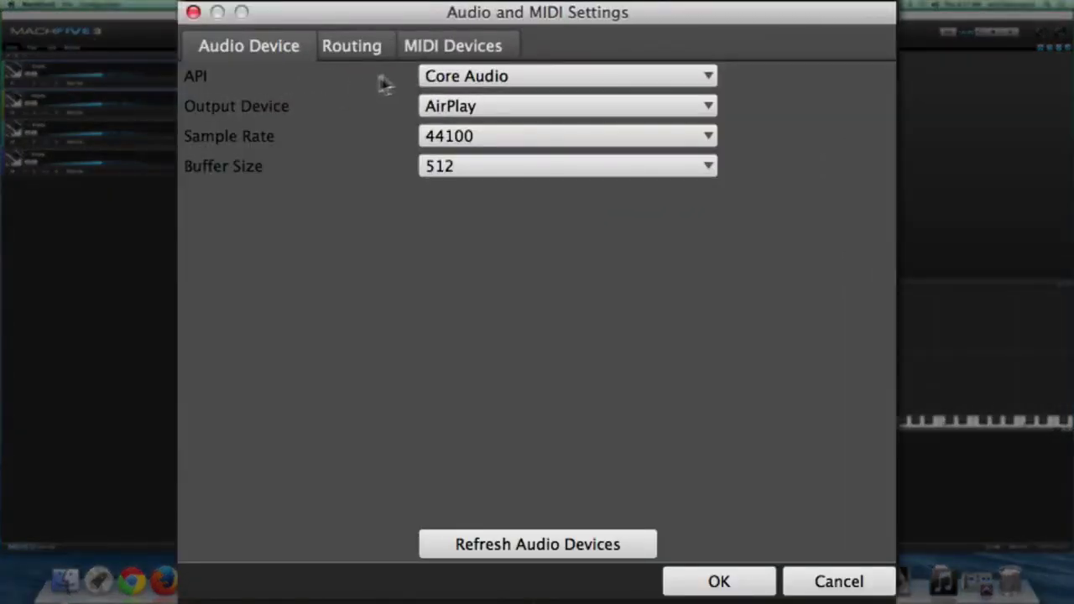
{"action": "left_click", "coordinate": [442, 44]}
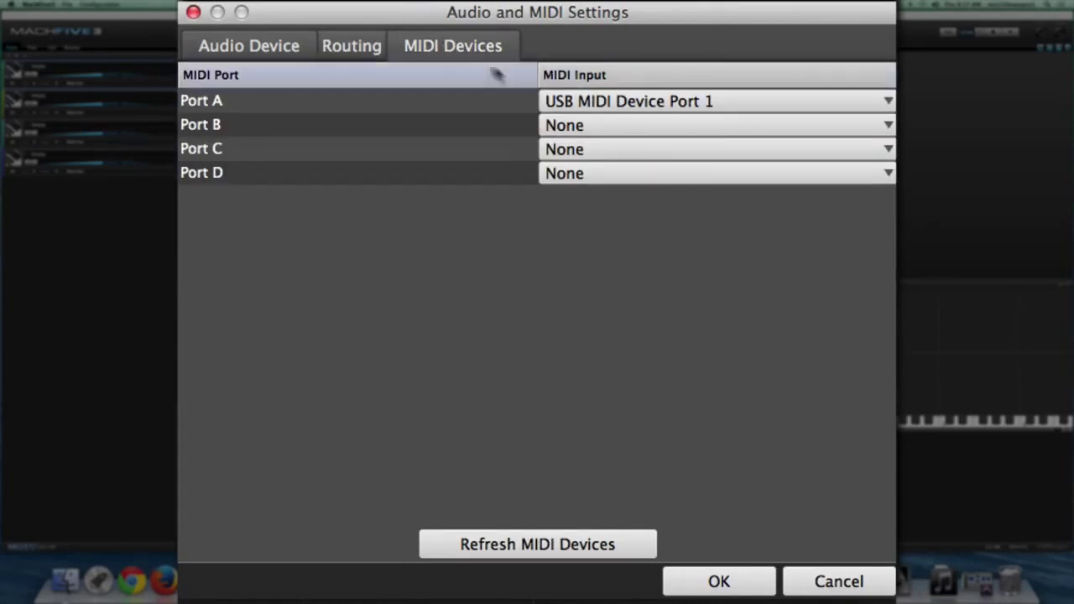
{"action": "left_click", "coordinate": [373, 48]}
{"action": "left_click", "coordinate": [253, 45]}
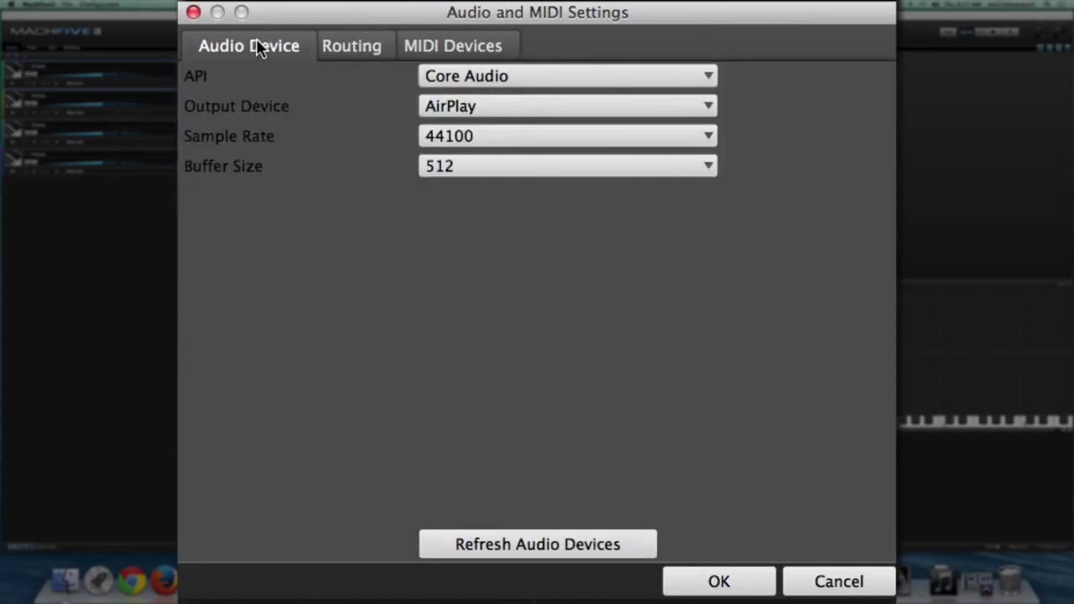
{"action": "left_click", "coordinate": [194, 12]}
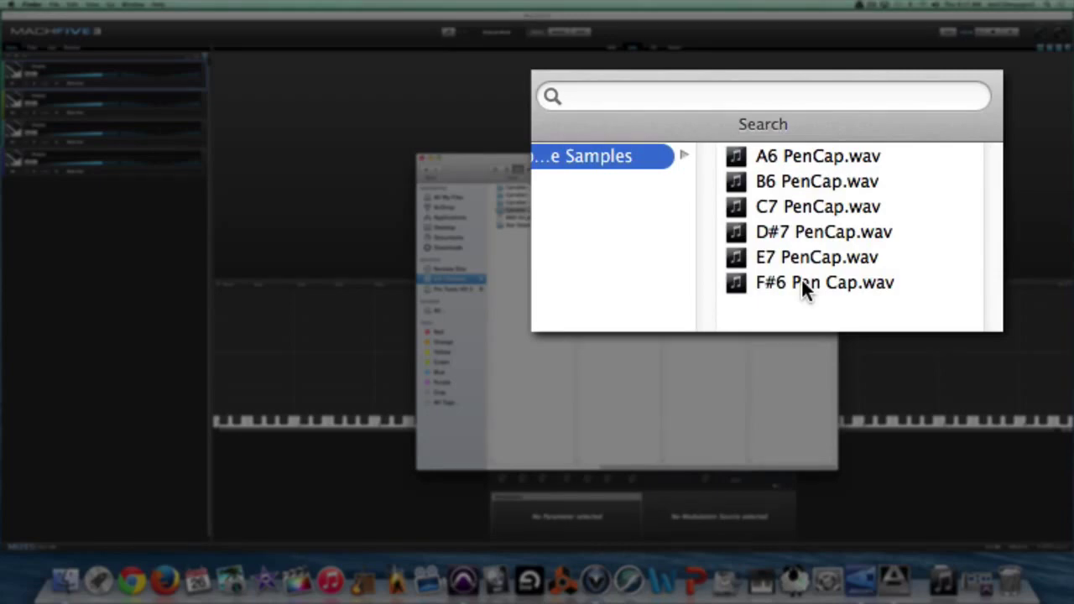
Load F#6 Pen Cap.wav from the Pen Cap source samples folder onto the F#6 key of MachFive's mapping keyboard
{"action": "left_click", "coordinate": [803, 286]}
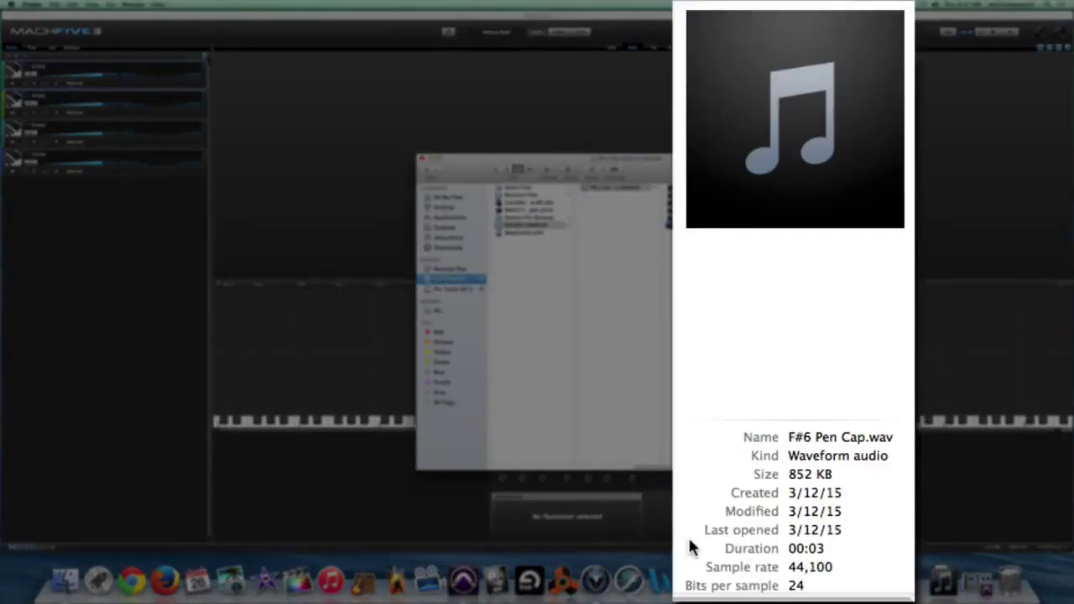
{"action": "mouse_move", "coordinate": [768, 311]}
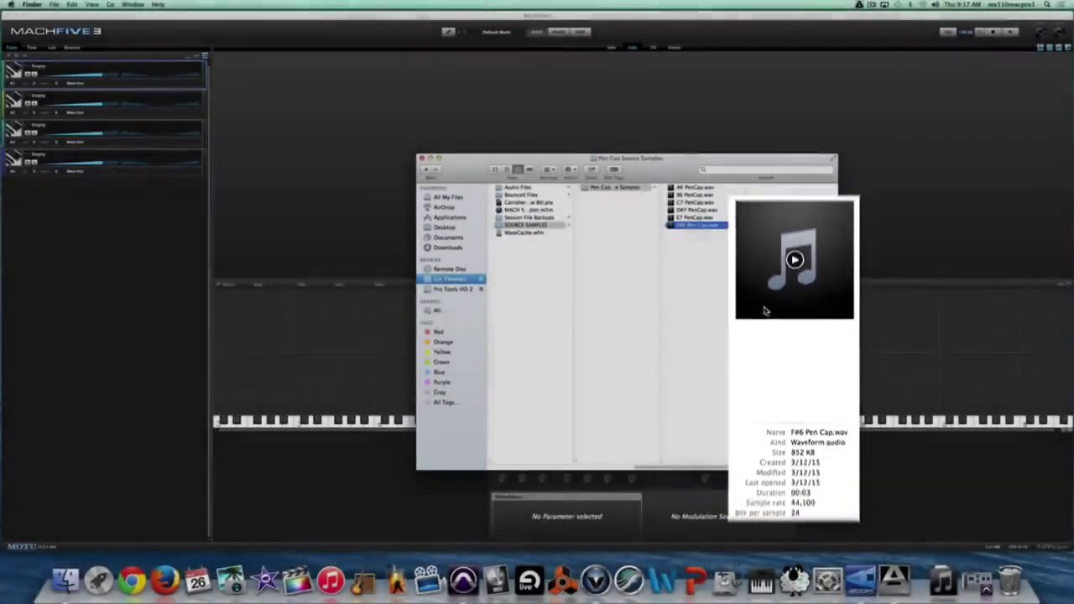
{"action": "left_click_drag", "start_coordinate": [765, 311], "coordinate": [906, 422]}
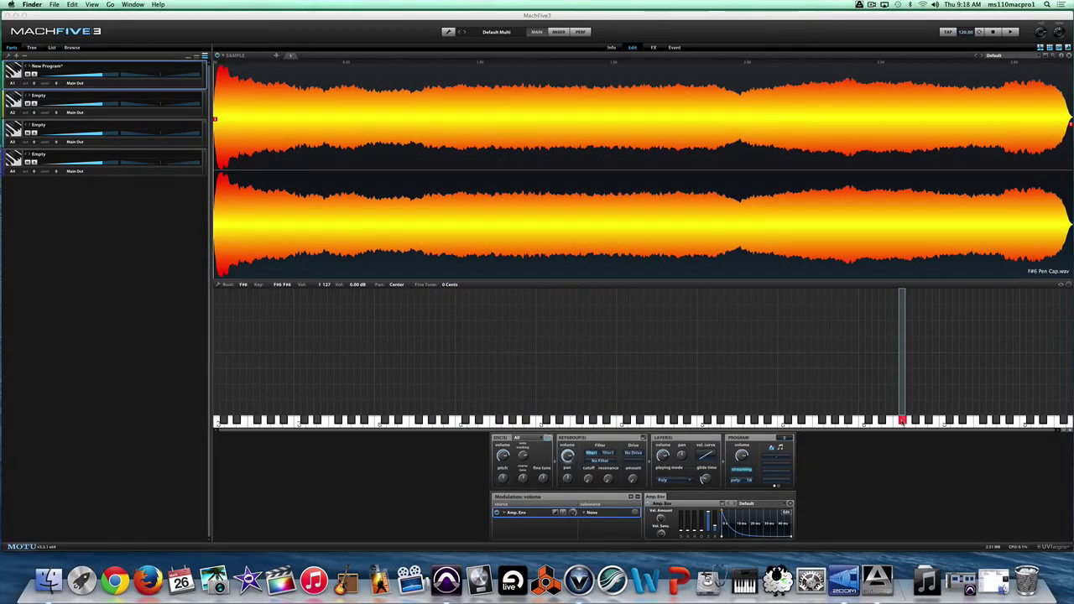
Stretch the F#6 Pen Cap keygroup down to G#2 and up to the top end of the keyboard
{"action": "left_click", "coordinate": [902, 371]}
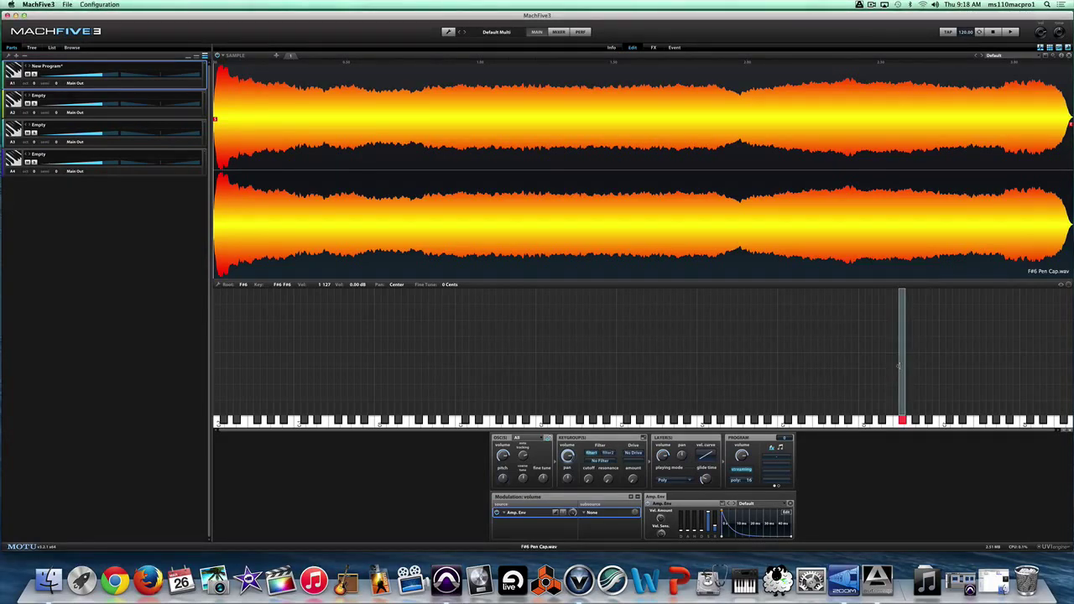
{"action": "left_click_drag", "start_coordinate": [899, 366], "coordinate": [590, 355]}
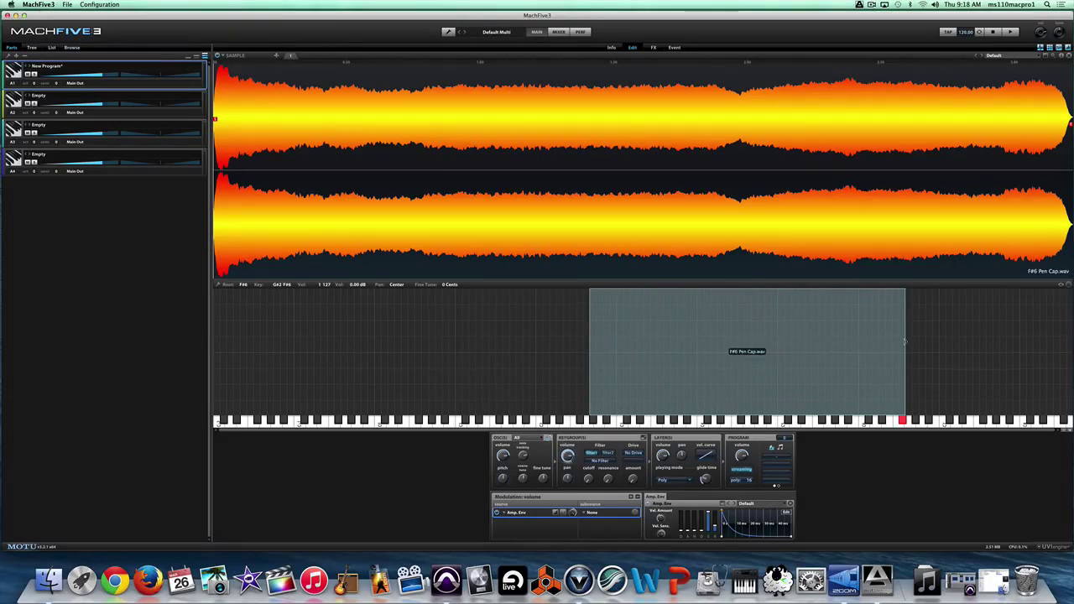
{"action": "left_click_drag", "start_coordinate": [905, 342], "coordinate": [1072, 345]}
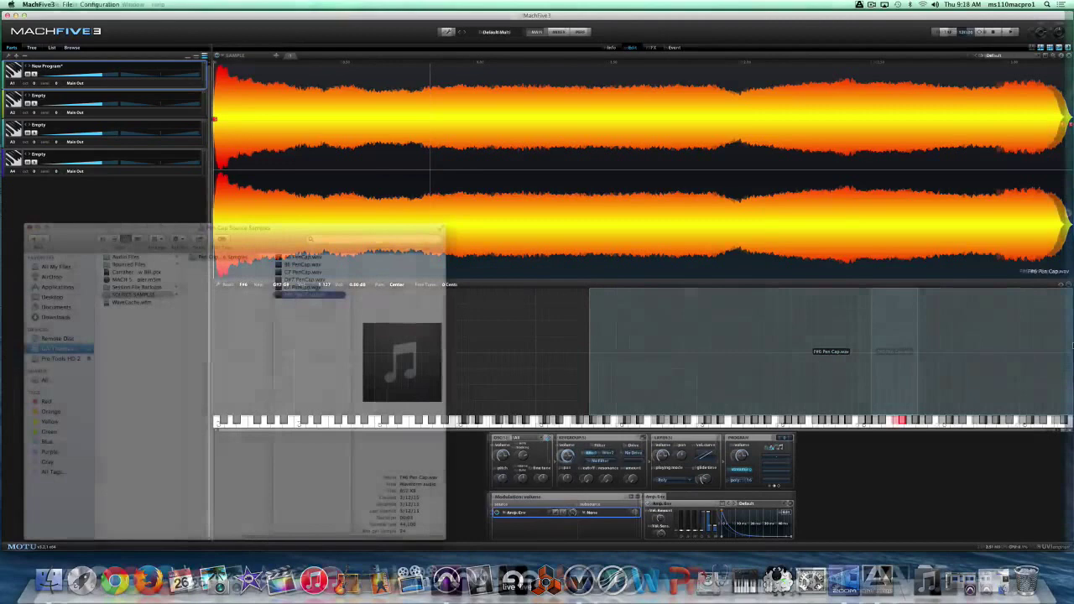
Map D#7 PenCap.wav to the D#7 key with a range of A#6 to G7, and extend the separate lower keygroup further down
{"action": "left_click_drag", "start_coordinate": [306, 294], "coordinate": [956, 423]}
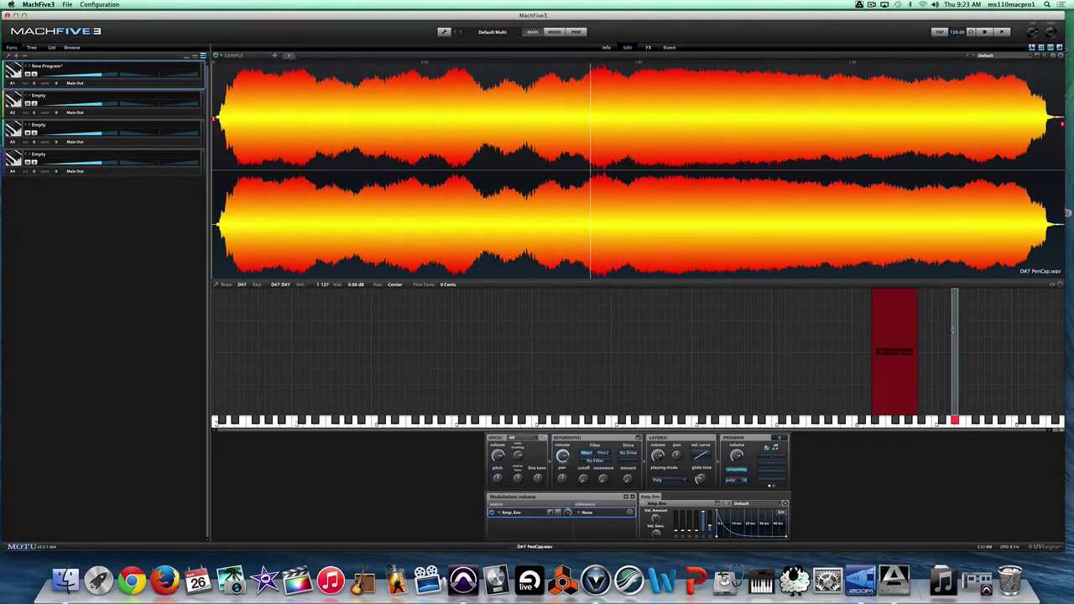
{"action": "left_click_drag", "start_coordinate": [947, 329], "coordinate": [984, 337]}
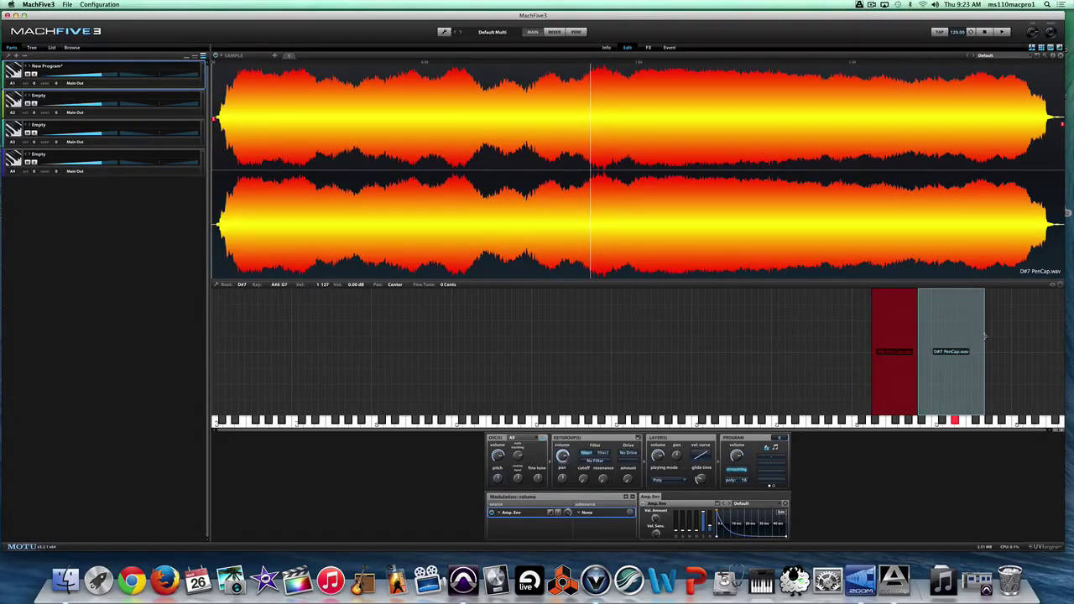
{"action": "left_click", "coordinate": [987, 336]}
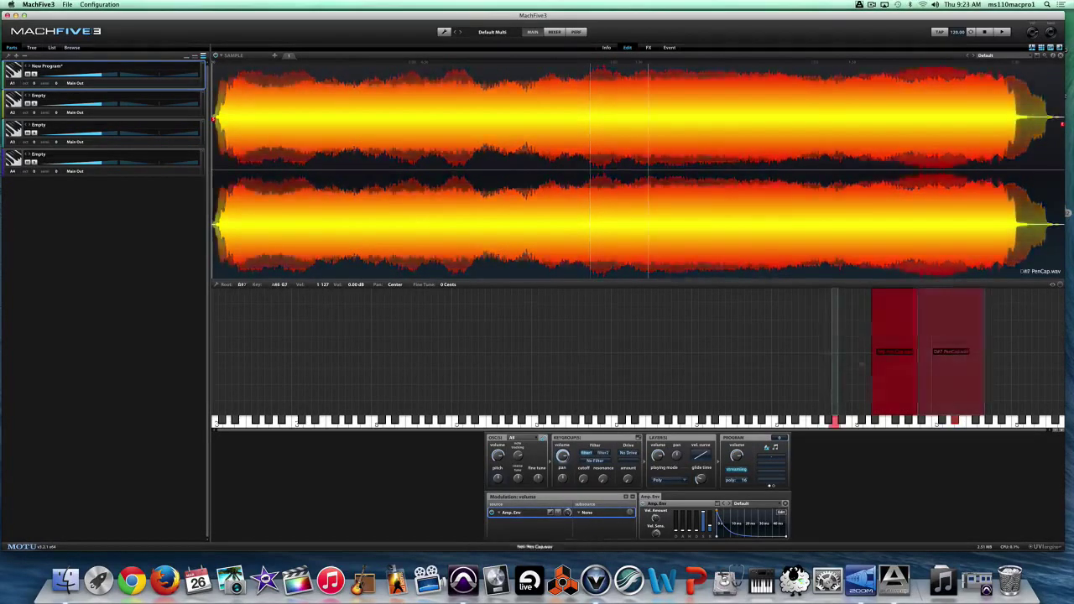
{"action": "left_click_drag", "start_coordinate": [839, 360], "coordinate": [798, 357]}
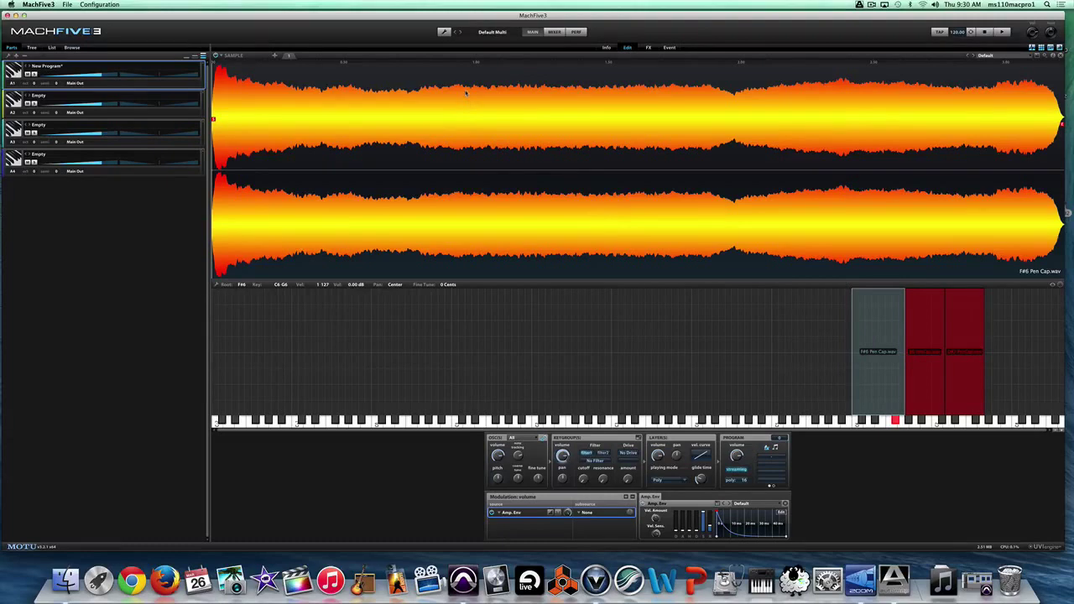
Create a forward loop over the steady middle section of the F#6 Pen Cap waveform, ending just before the dip in level
{"action": "left_click_drag", "start_coordinate": [466, 93], "coordinate": [717, 98]}
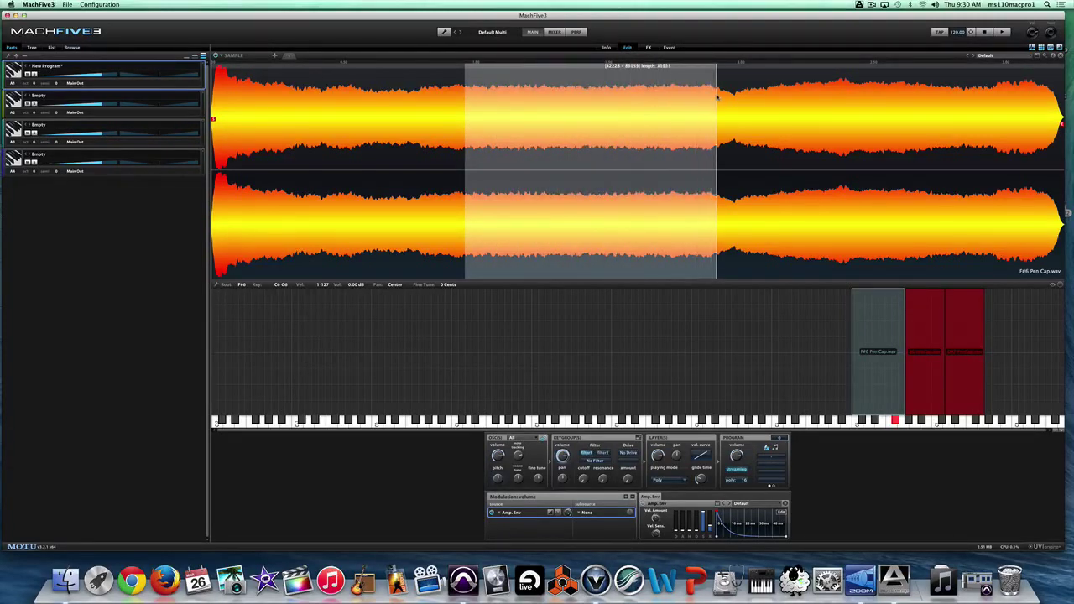
{"action": "left_click", "coordinate": [608, 269], "text": "ctrl"}
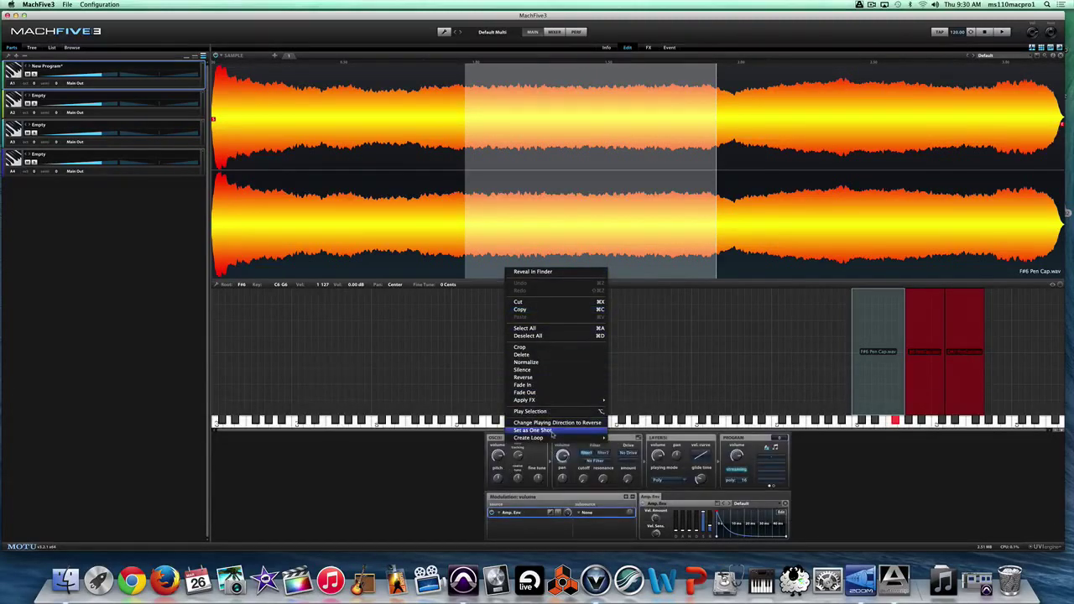
{"action": "mouse_move", "coordinate": [555, 439]}
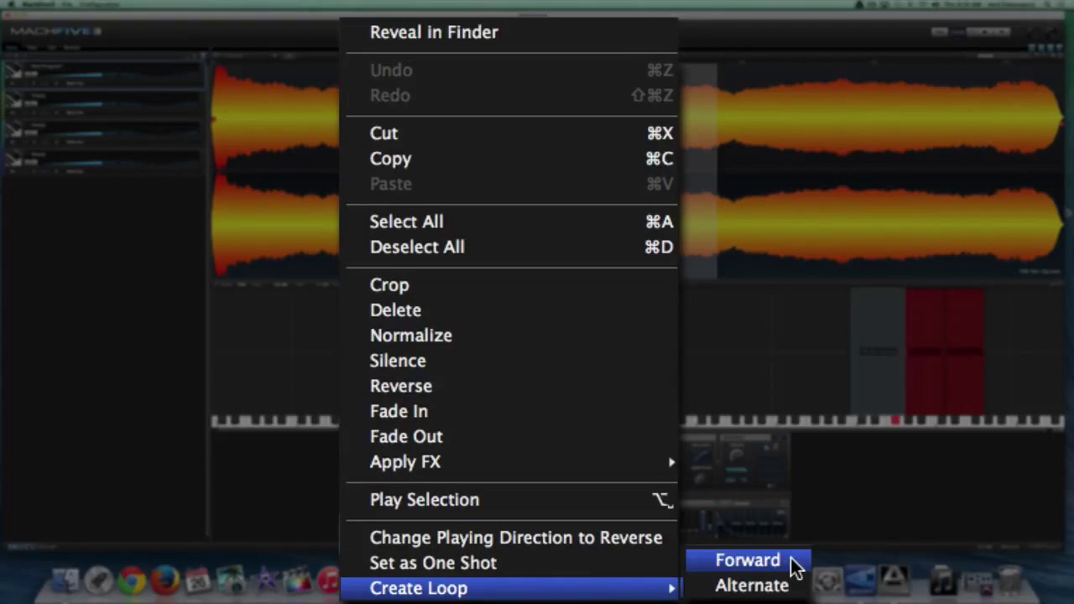
{"action": "left_click", "coordinate": [795, 566]}
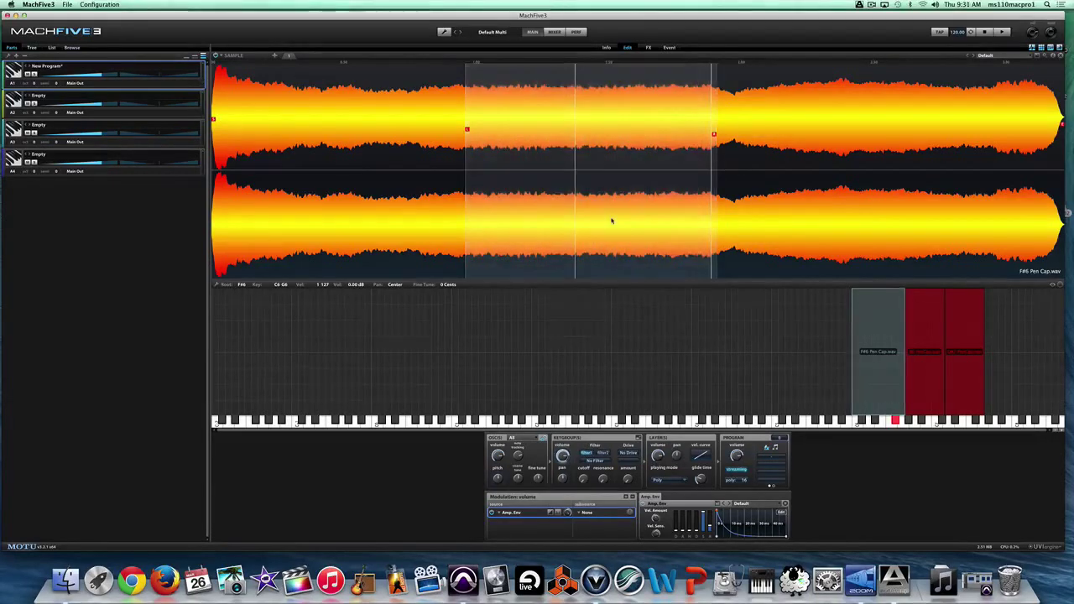
Move the loop start point of the F#6 Pen Cap sample slightly later, to a nearby zero crossing
{"action": "key", "text": "ctrl+alt"}
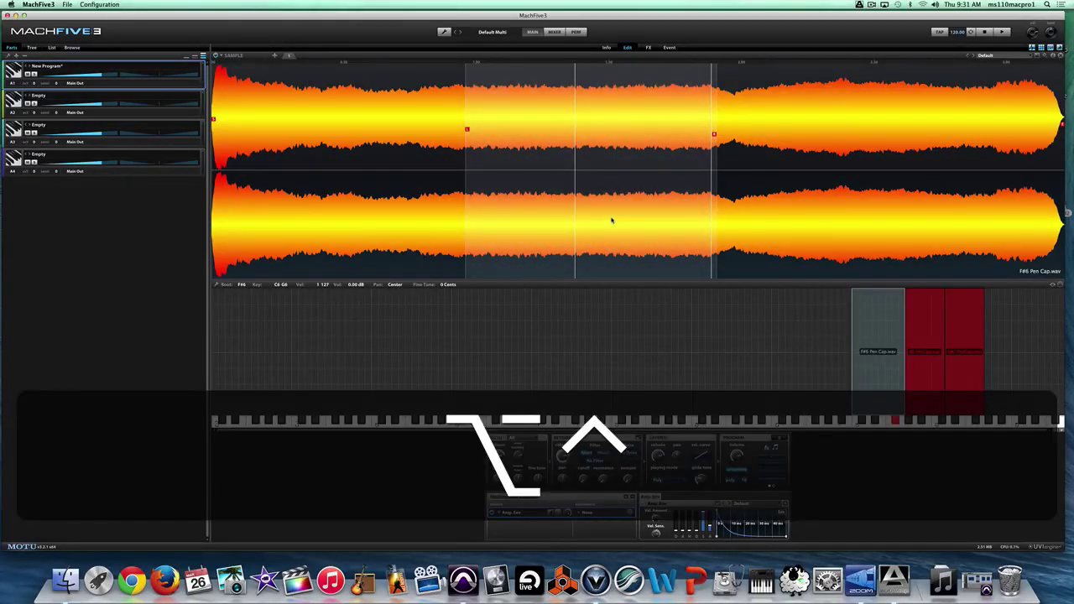
{"action": "scroll", "coordinate": [612, 220], "scroll_direction": "up", "scroll_amount": 2}
{"action": "scroll", "coordinate": [612, 221], "scroll_direction": "up", "scroll_amount": 3}
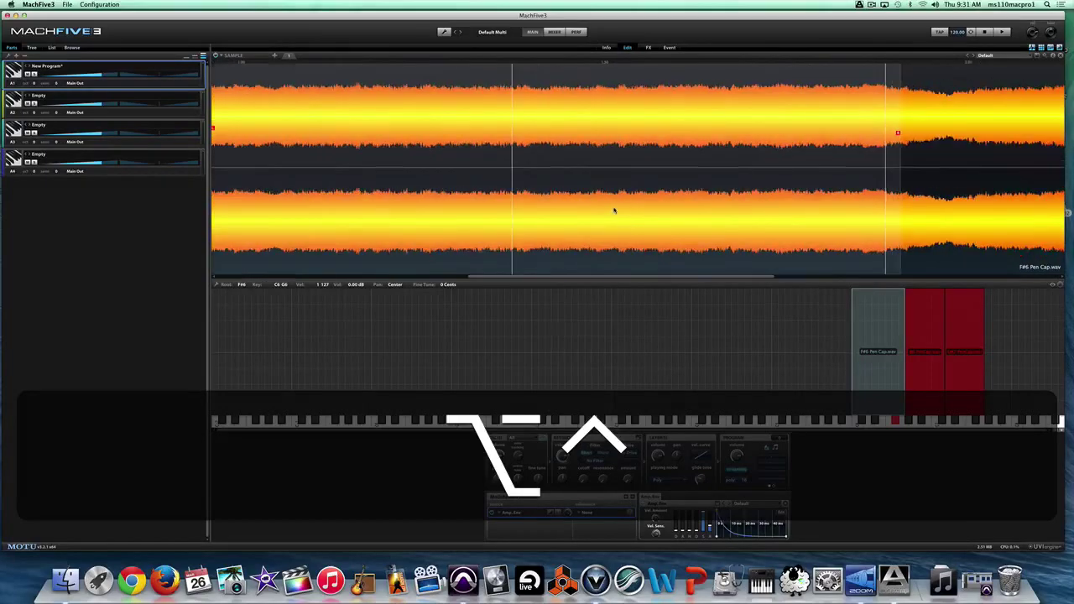
{"action": "scroll", "coordinate": [613, 212], "scroll_direction": "up", "scroll_amount": 5}
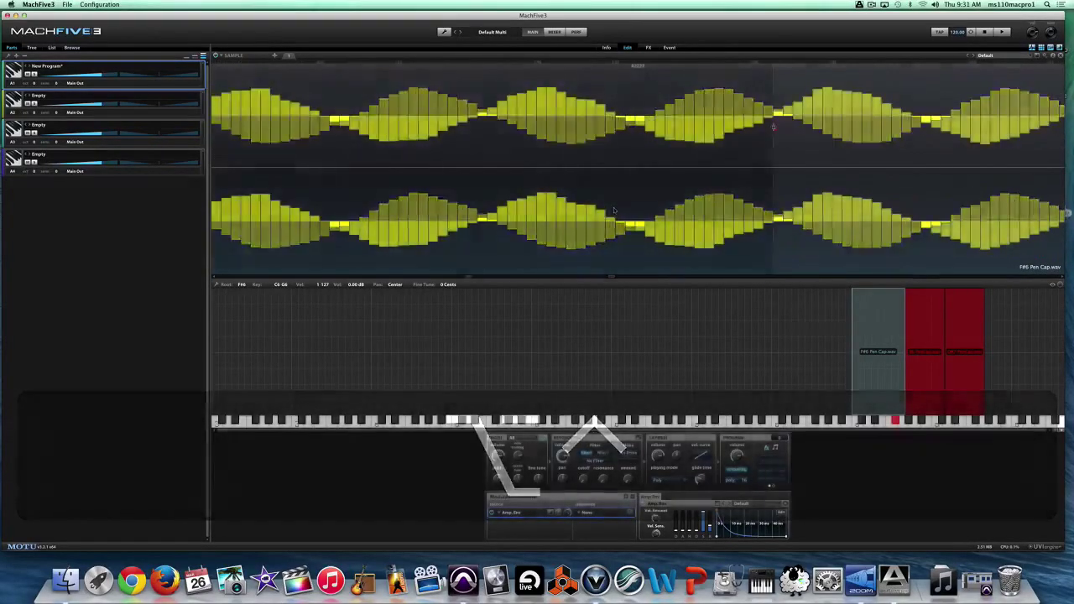
{"action": "mouse_move", "coordinate": [792, 128]}
{"action": "left_mouse_down"}
{"action": "mouse_move", "coordinate": [912, 134]}
{"action": "mouse_move", "coordinate": [912, 146]}
{"action": "left_mouse_up"}
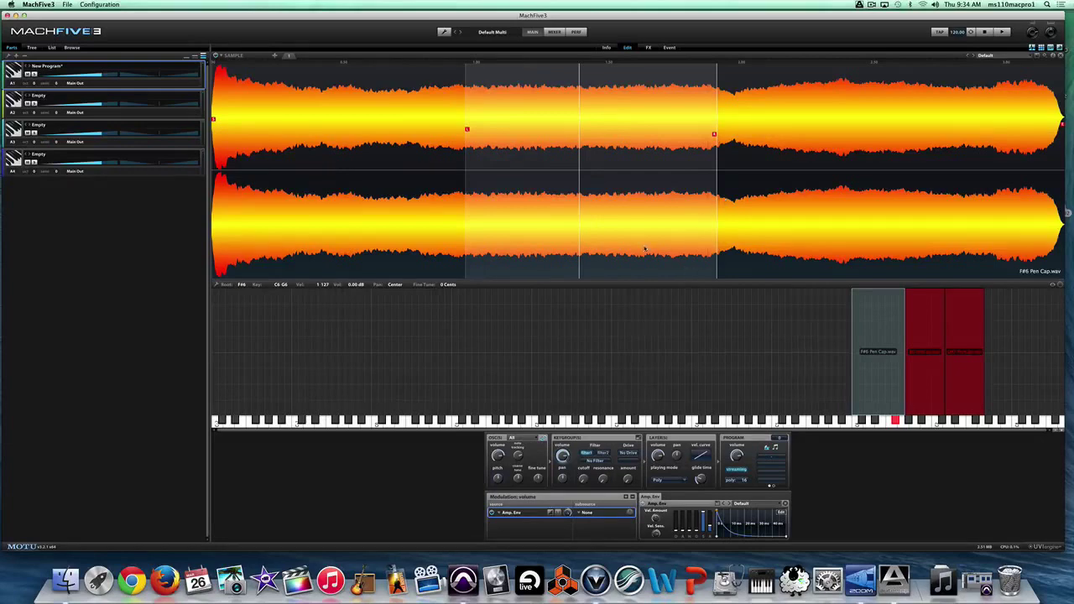
Enable a crossfade (Xfade) on the F#6 Pen Cap sample's loop
{"action": "right_click", "coordinate": [584, 253]}
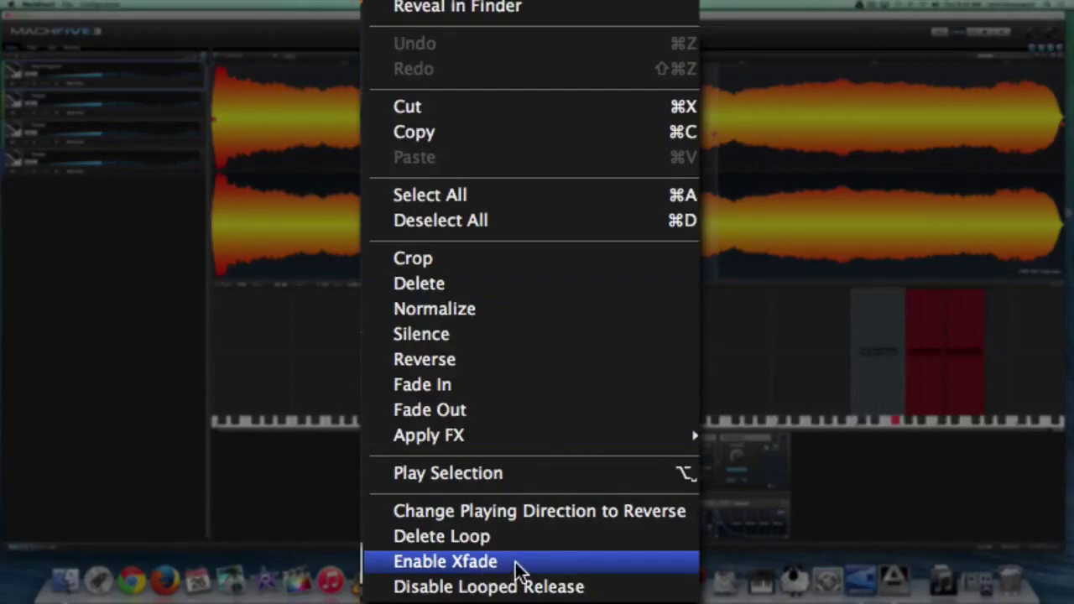
{"action": "left_click", "coordinate": [516, 562]}
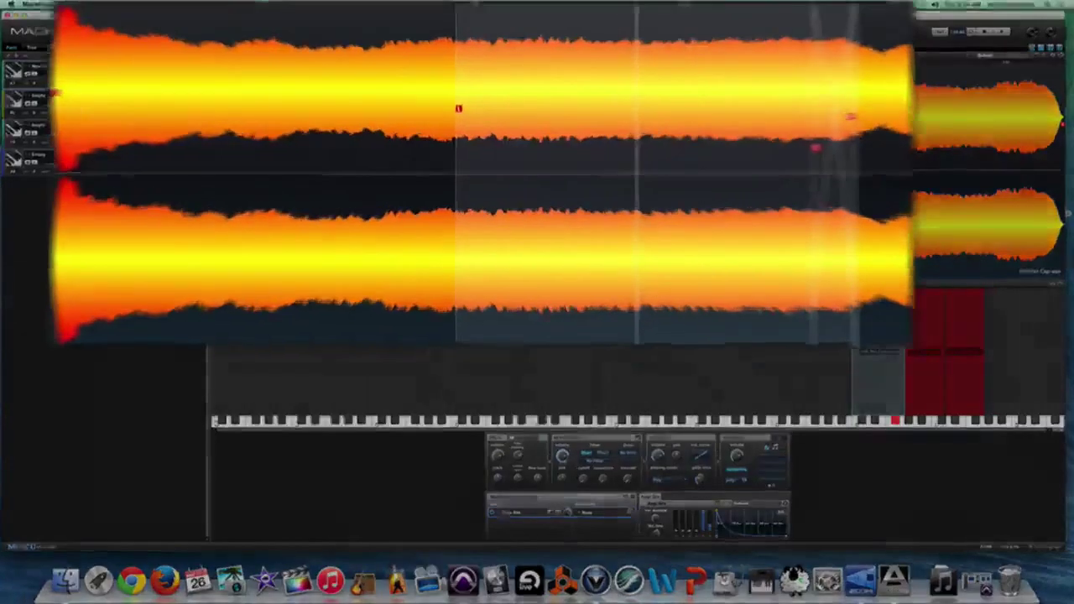